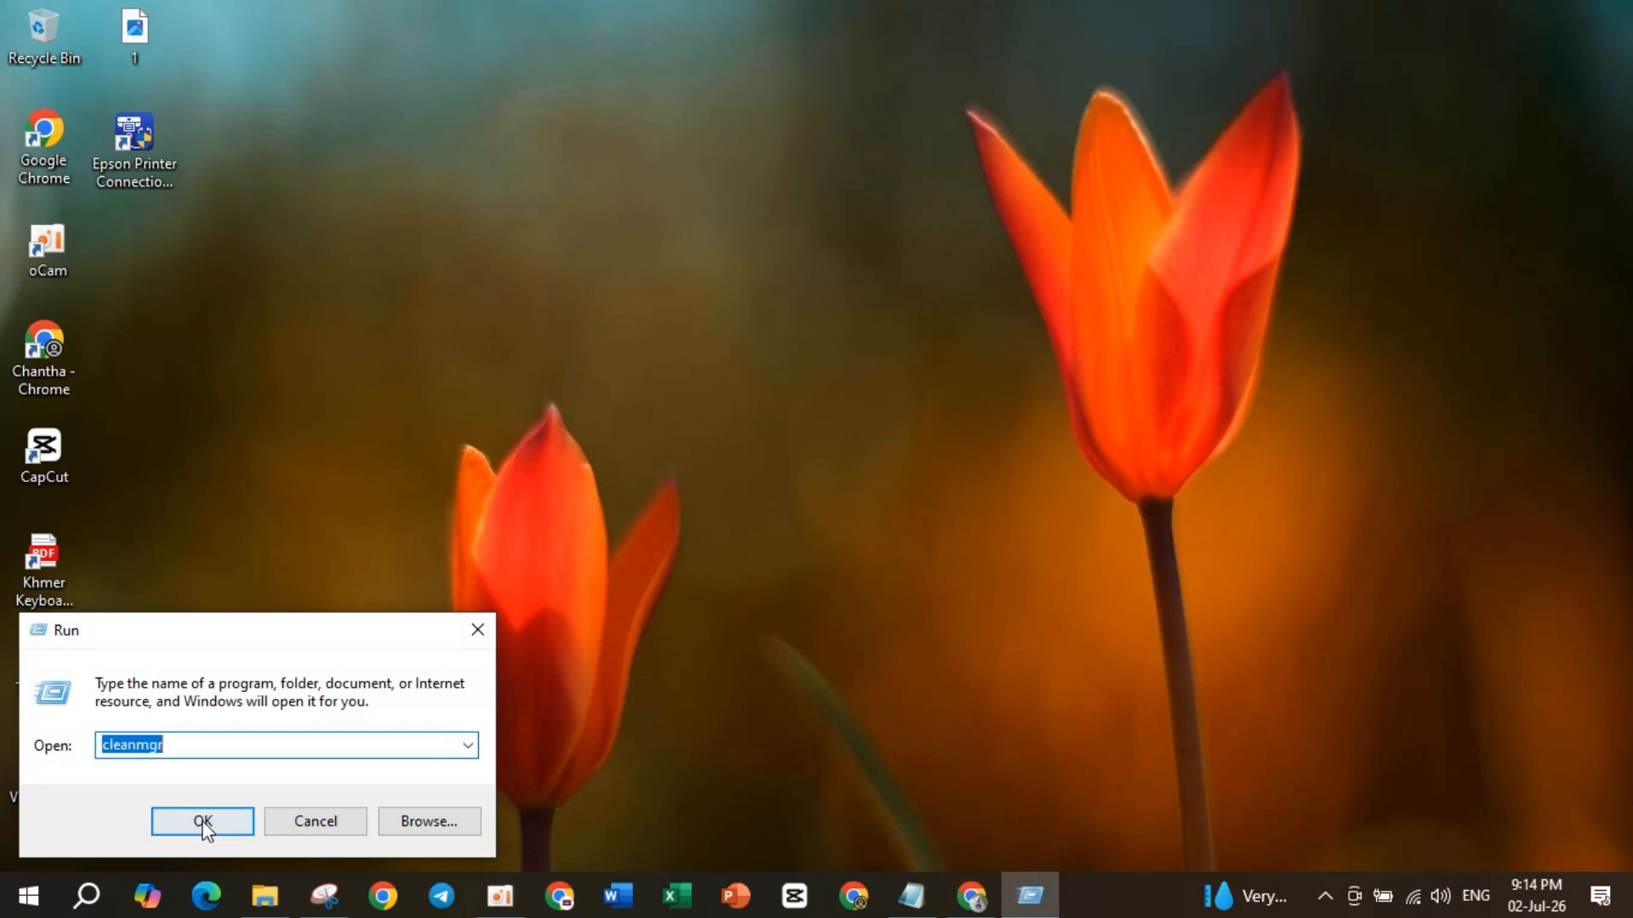
Run cleanmgr for drive C: with system files included and permanently delete the preselected files.
click(201, 821)
click(751, 488)
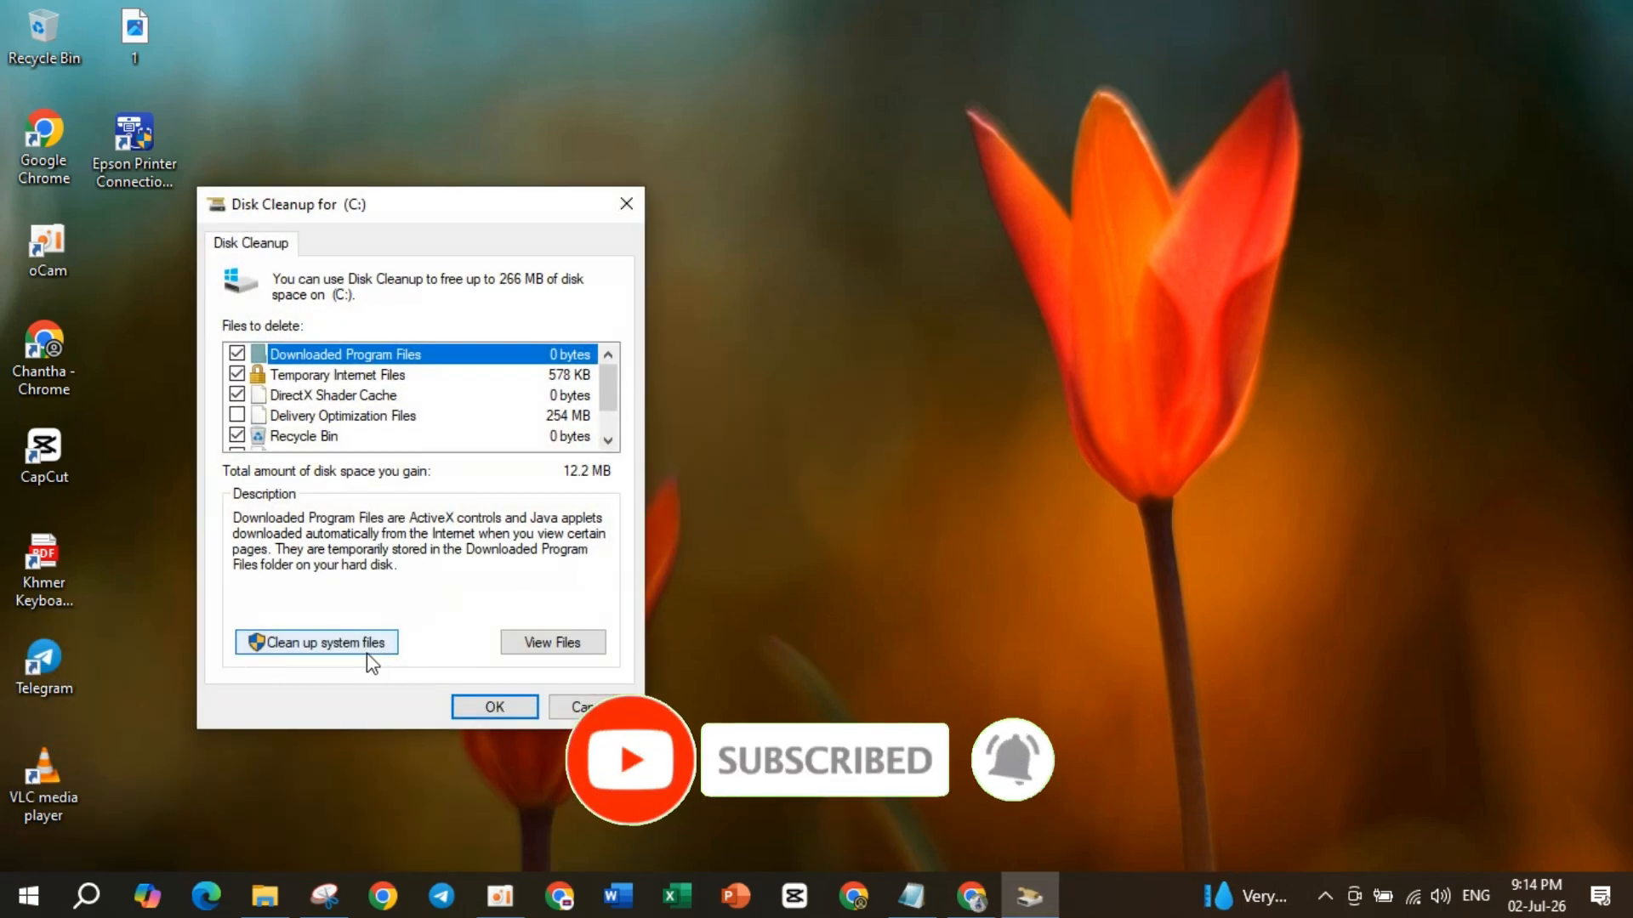
click(367, 651)
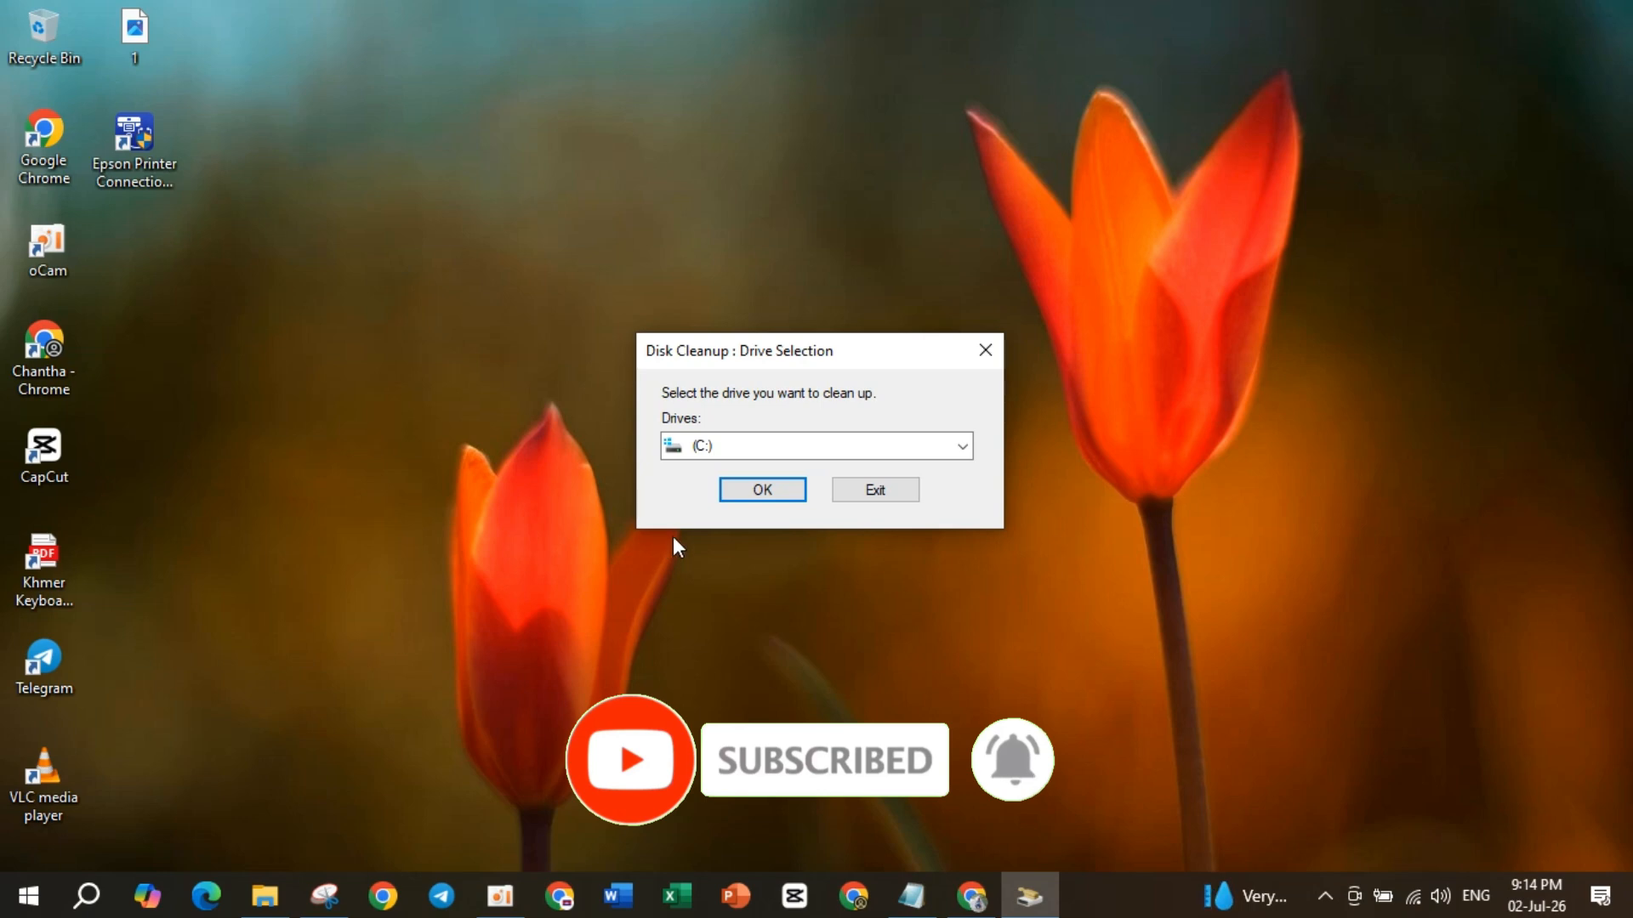
click(759, 491)
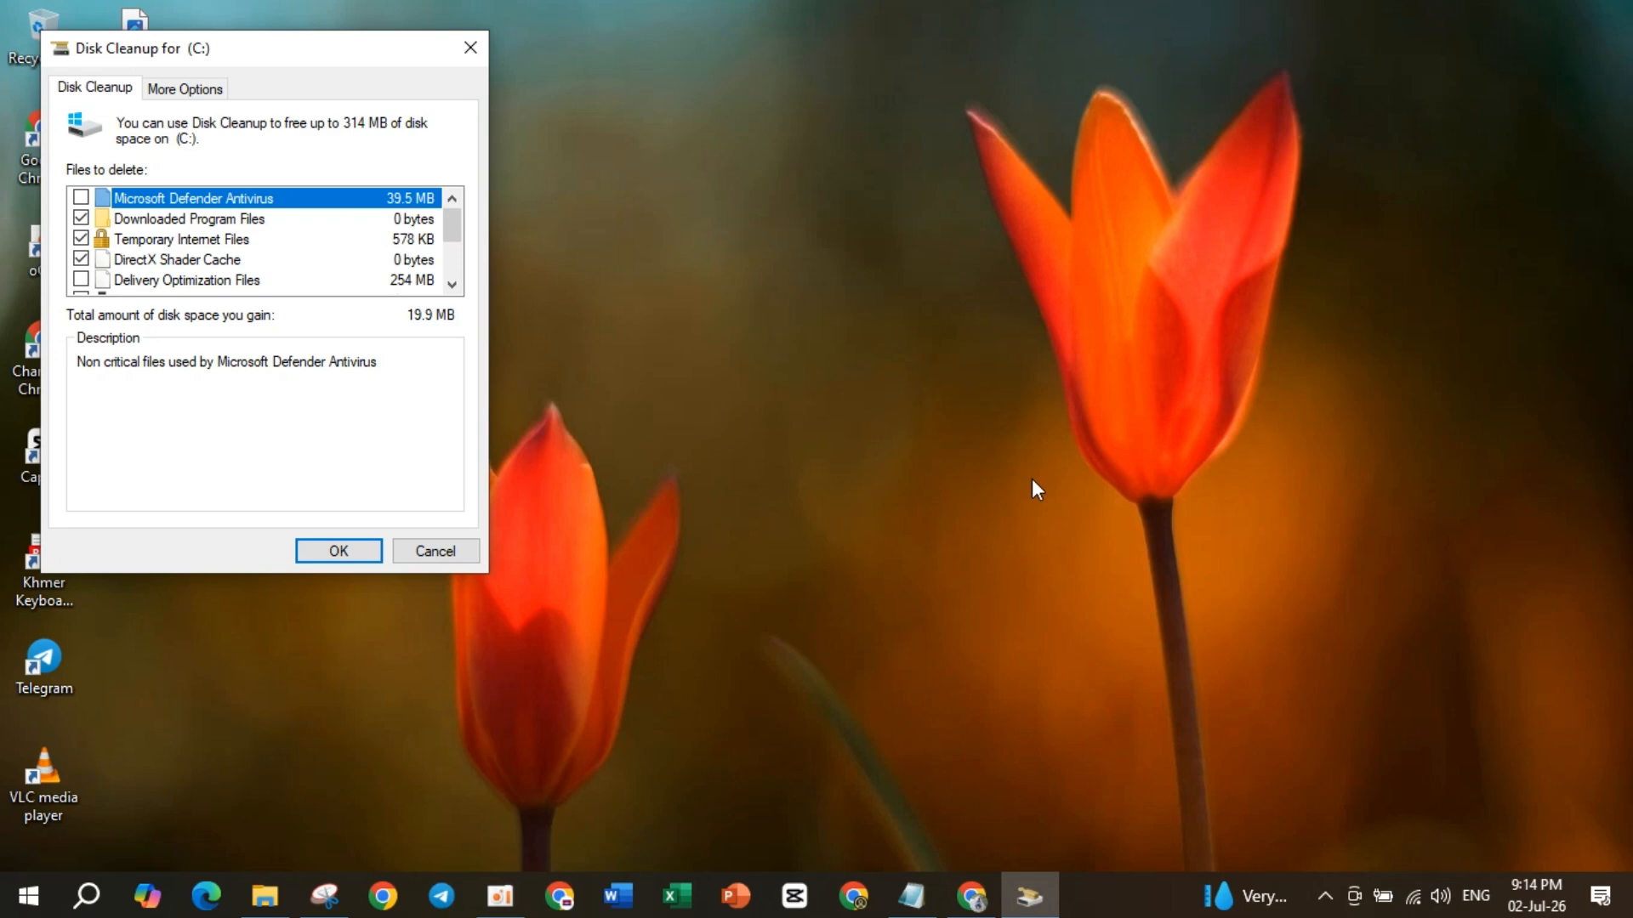
click(357, 550)
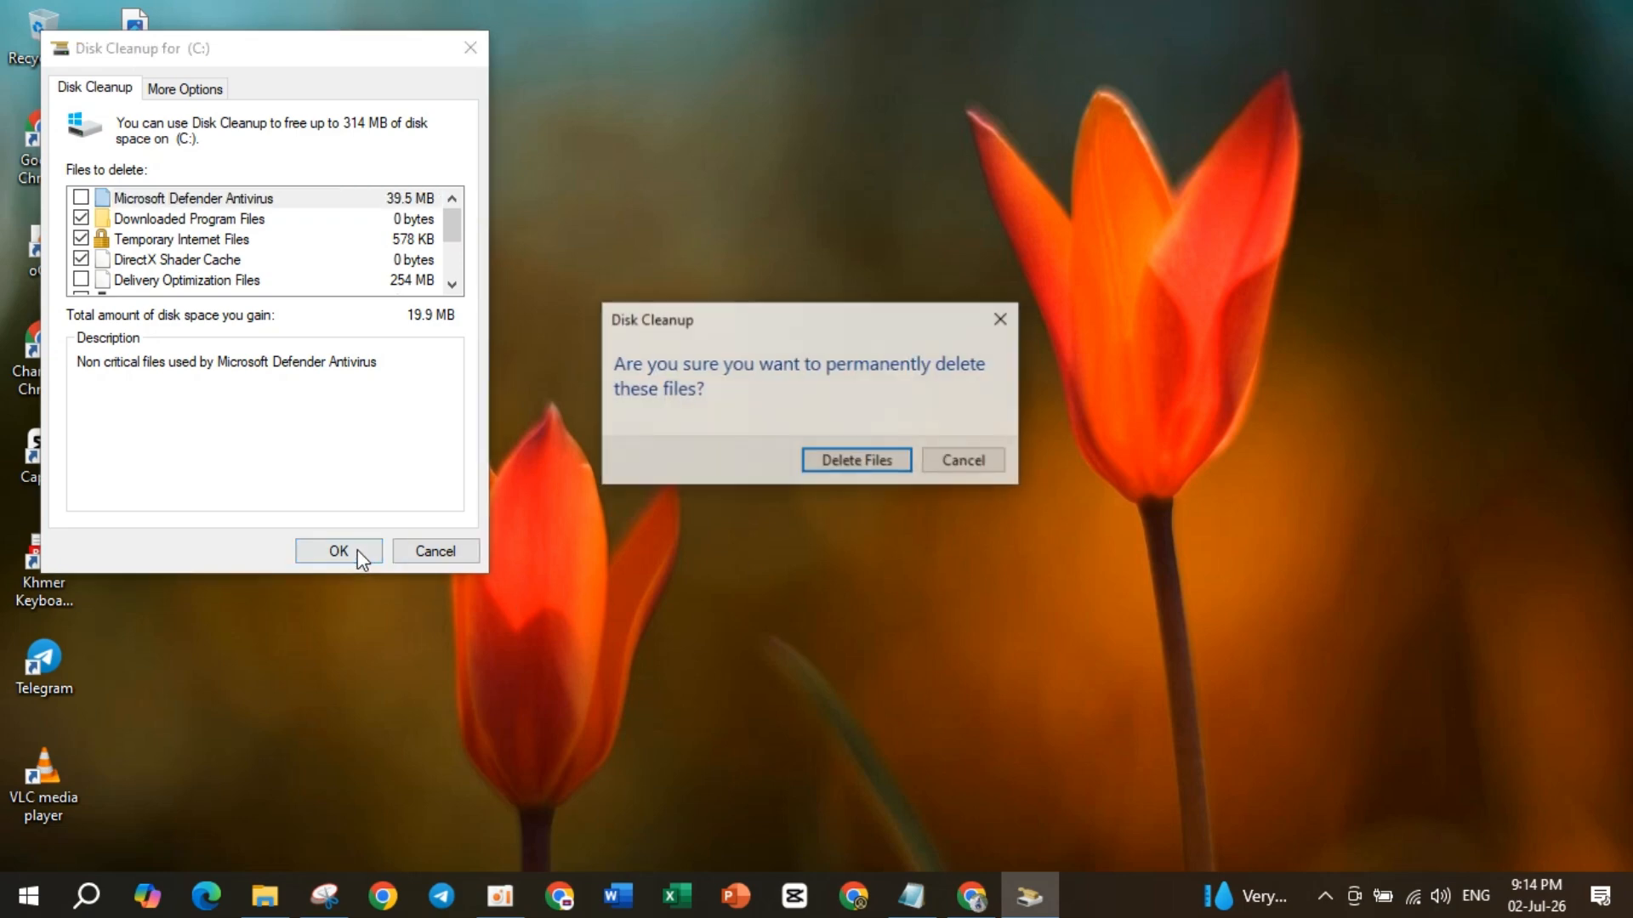
click(865, 462)
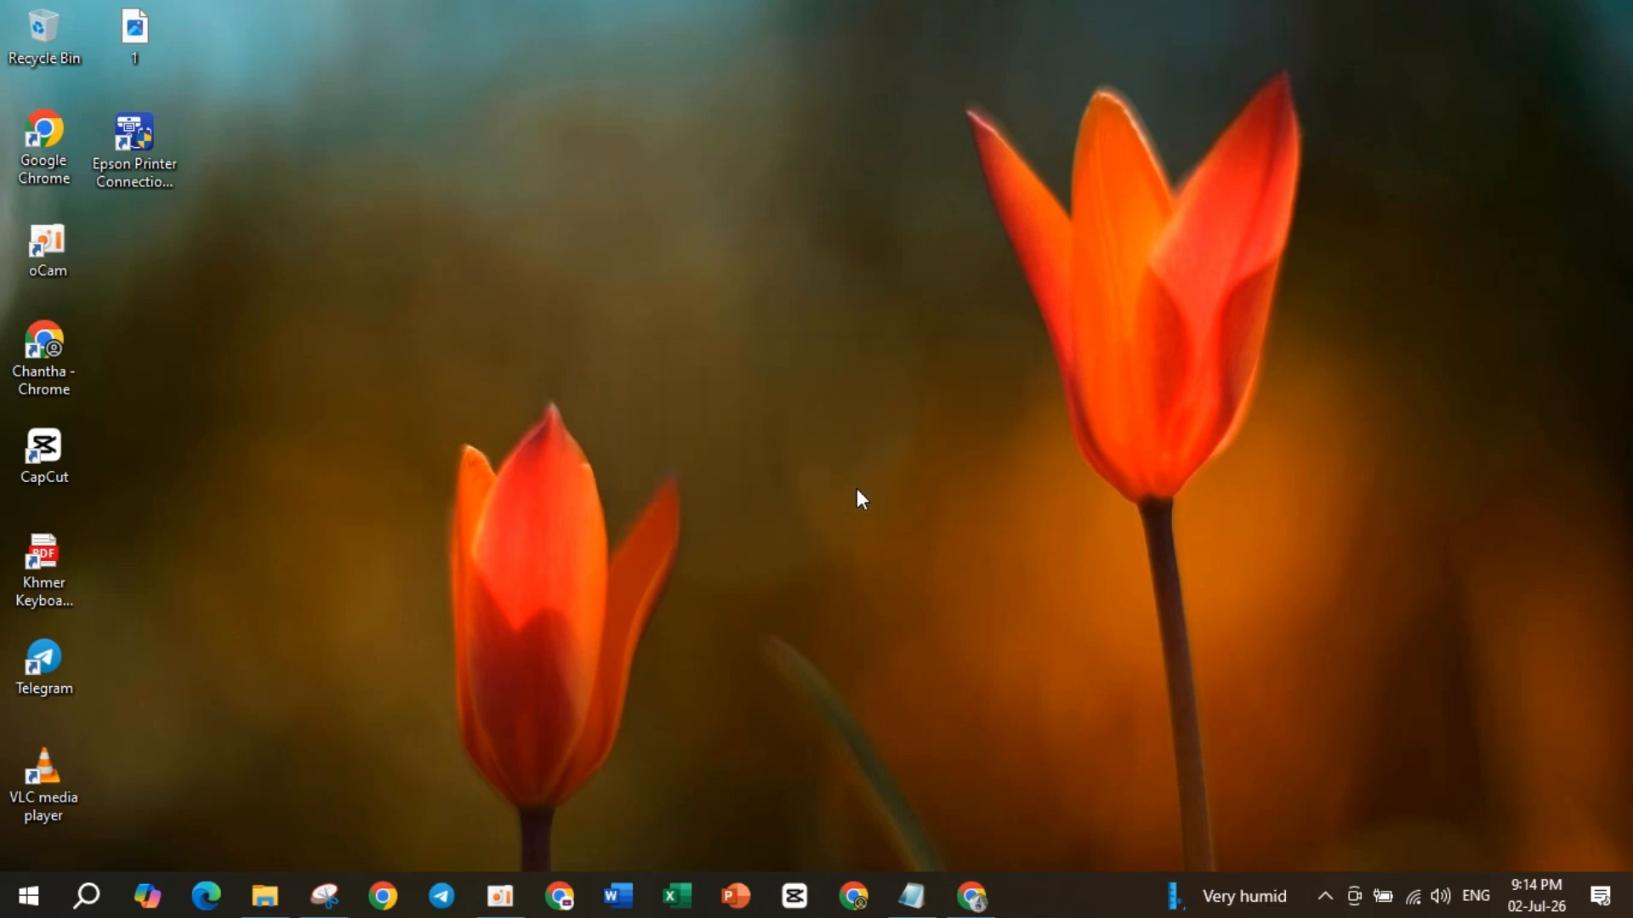
Refresh the desktop several times.
right_click(651, 361)
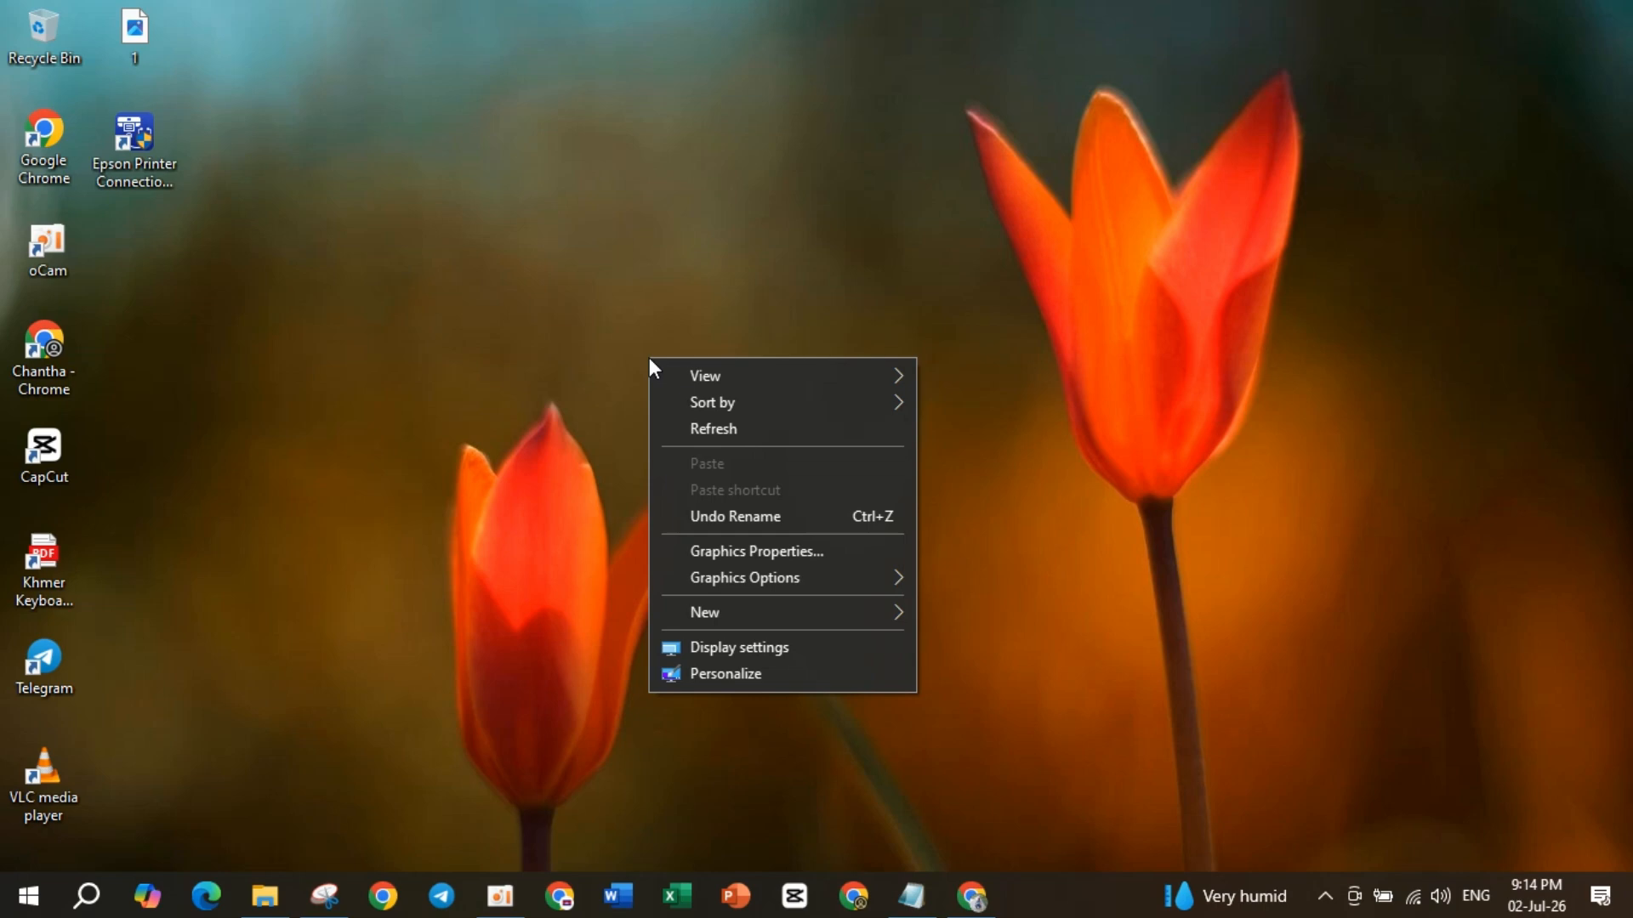
click(716, 426)
click(500, 895)
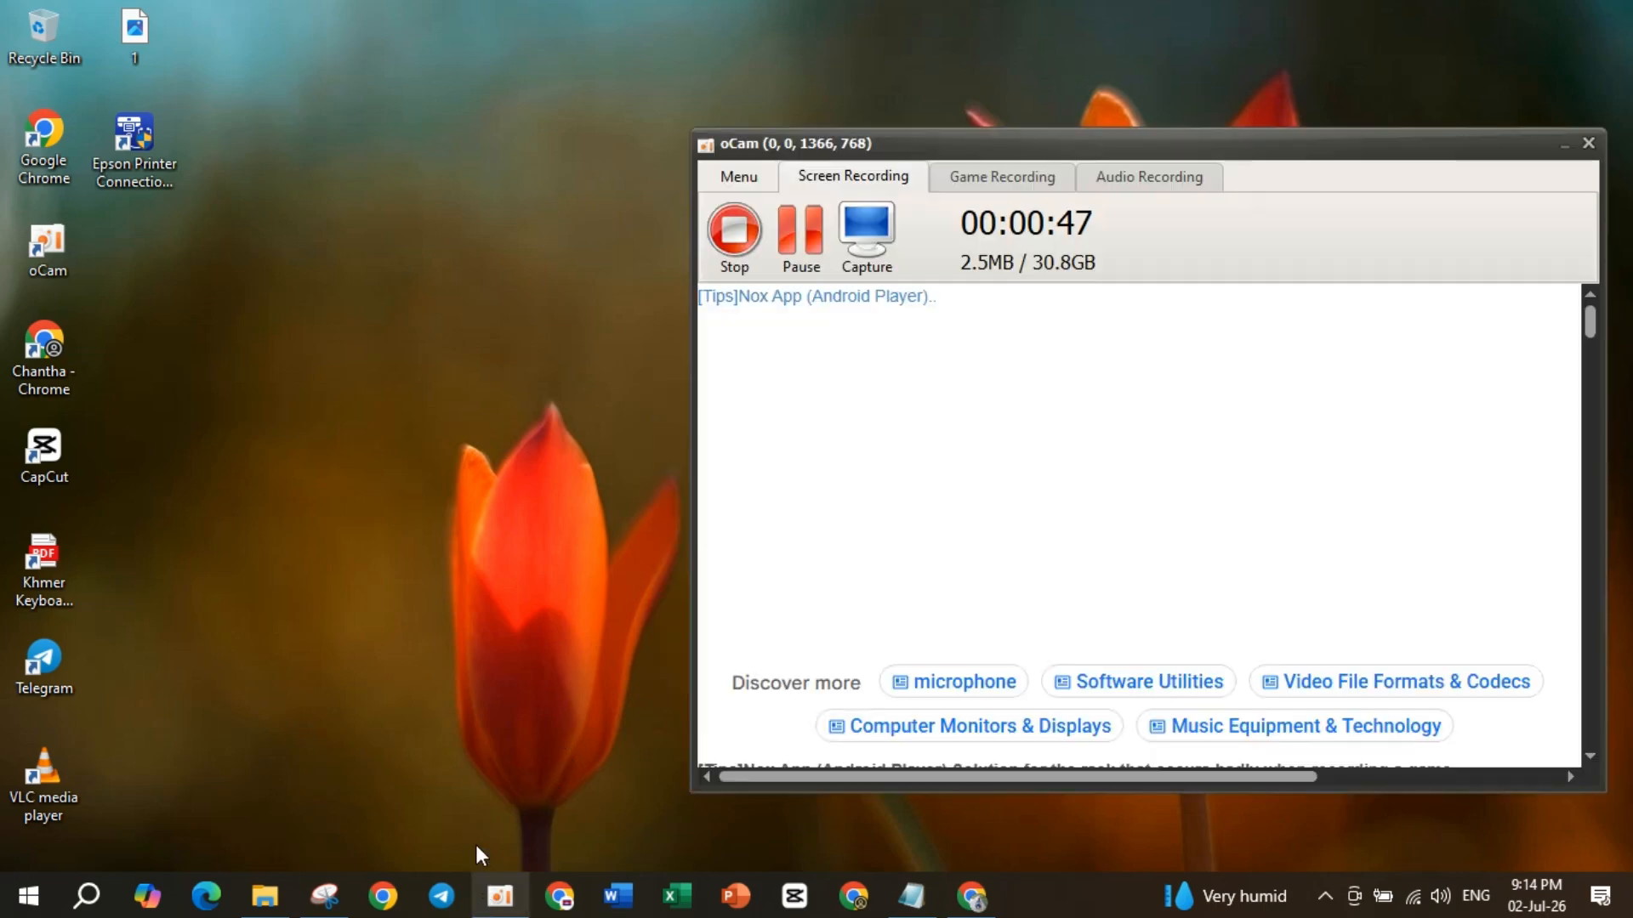
click(1568, 150)
right_click(521, 348)
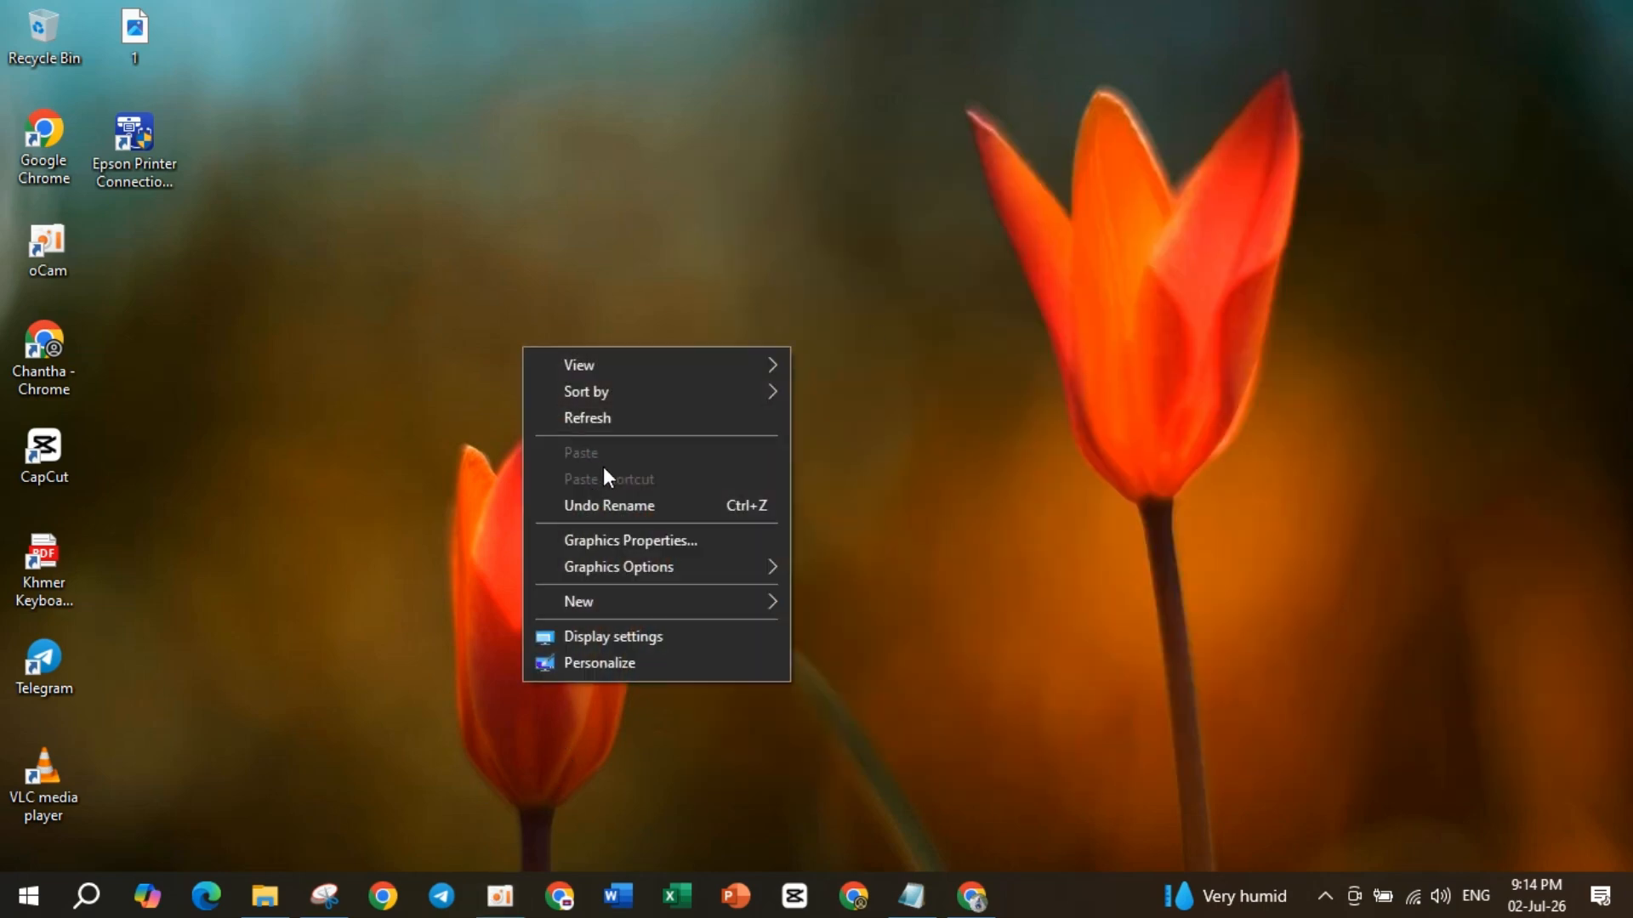
click(629, 421)
right_click(568, 379)
click(664, 456)
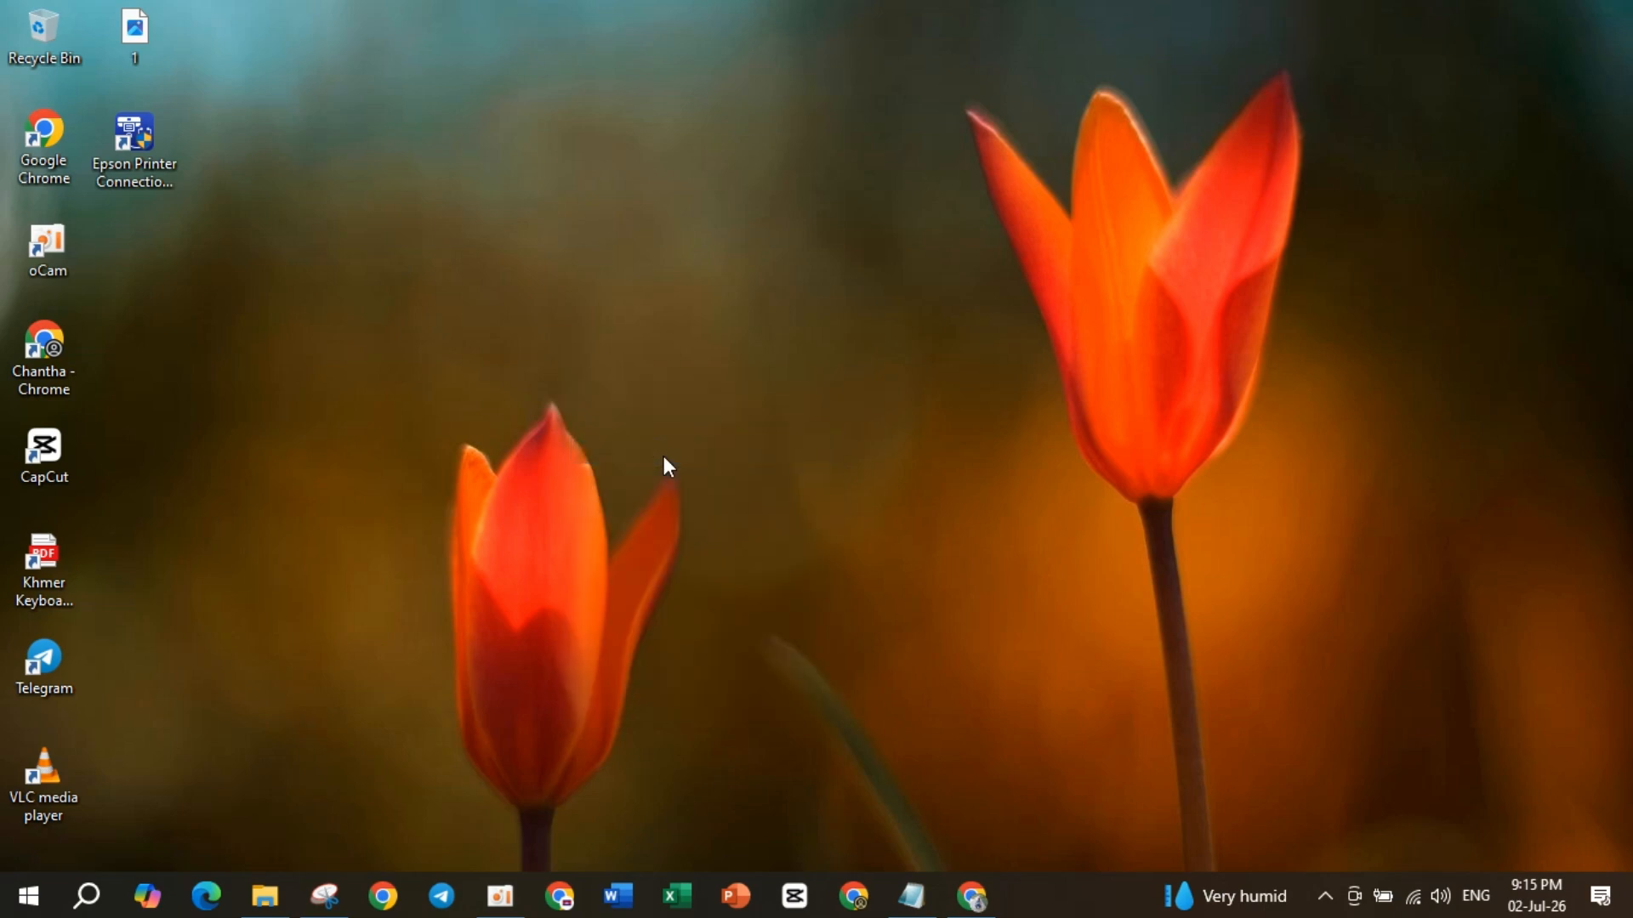
click(499, 895)
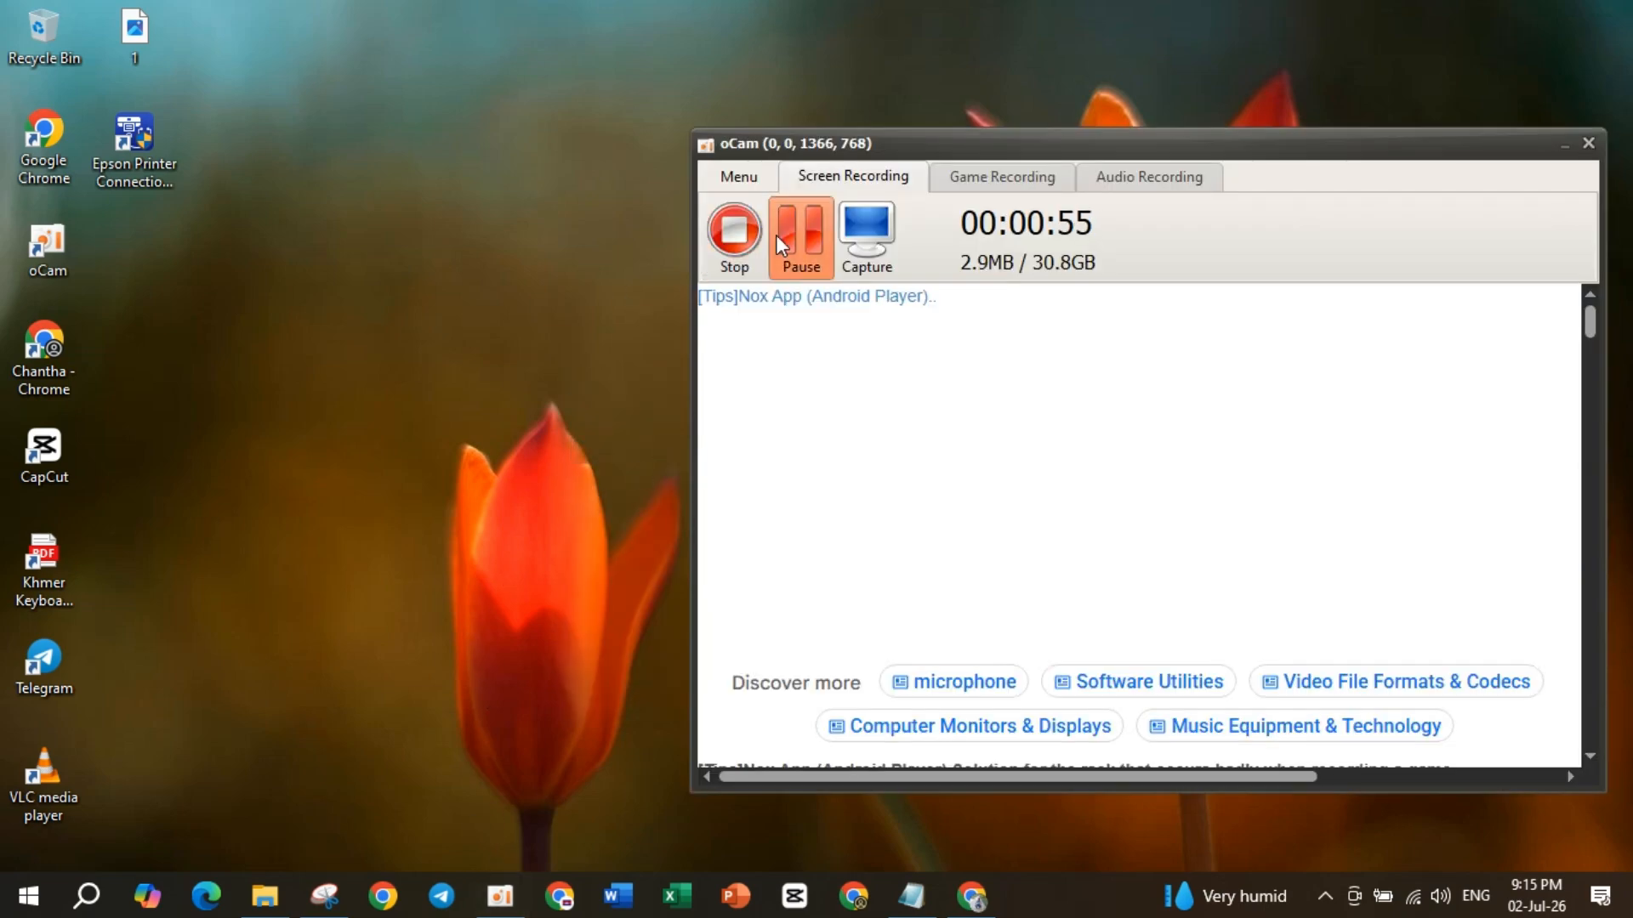
click(1563, 145)
right_click(912, 223)
click(1021, 292)
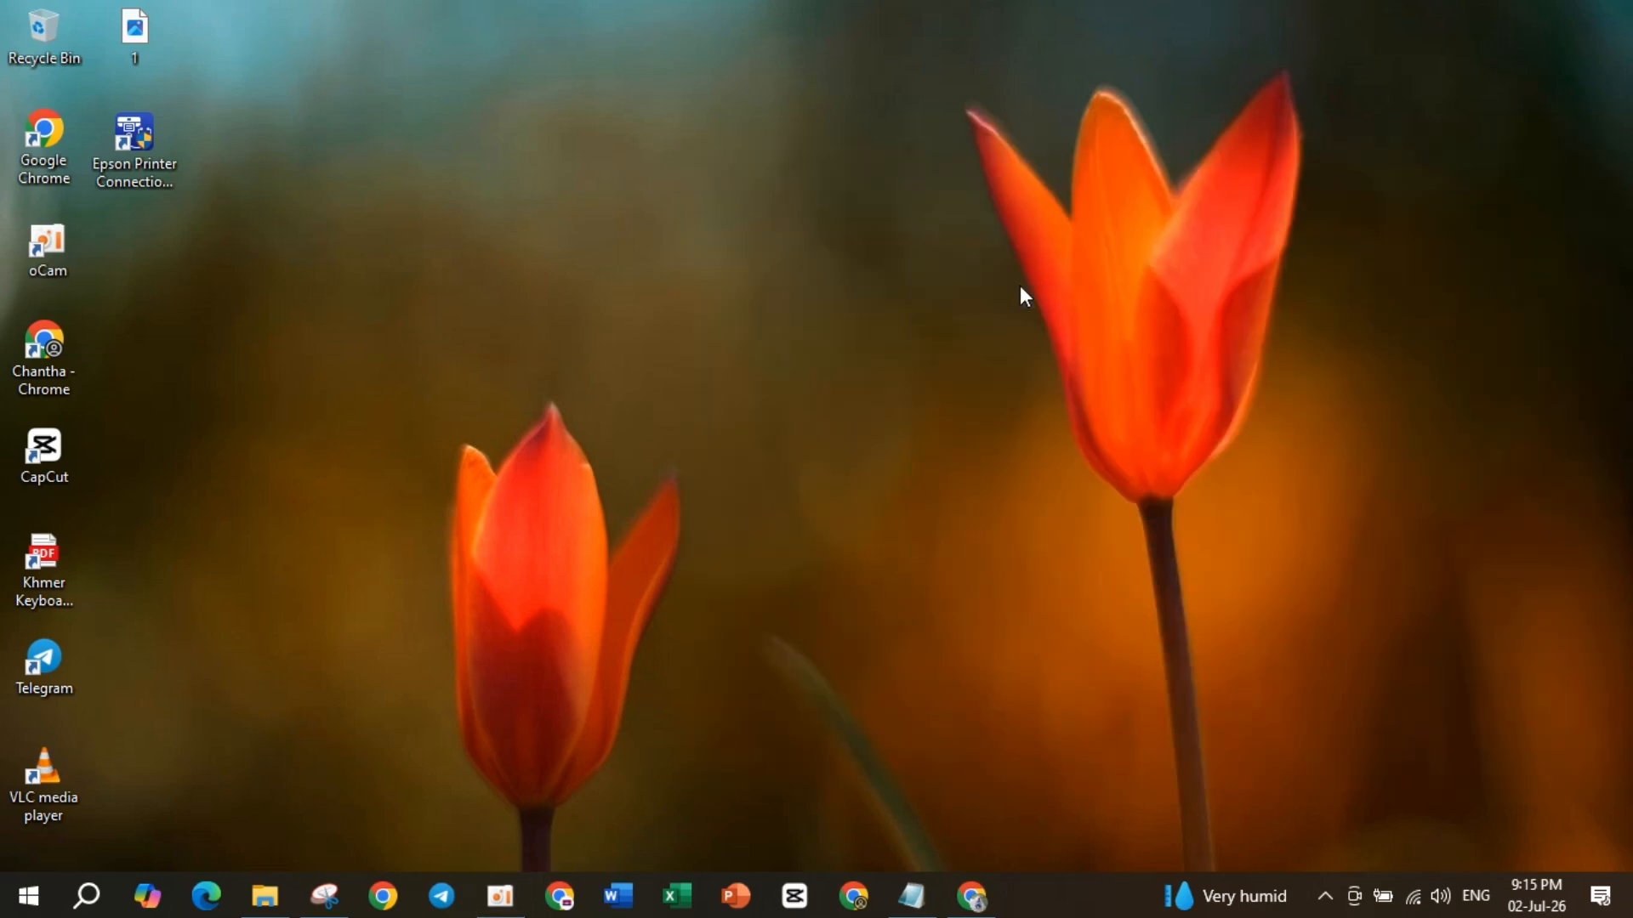
click(90, 898)
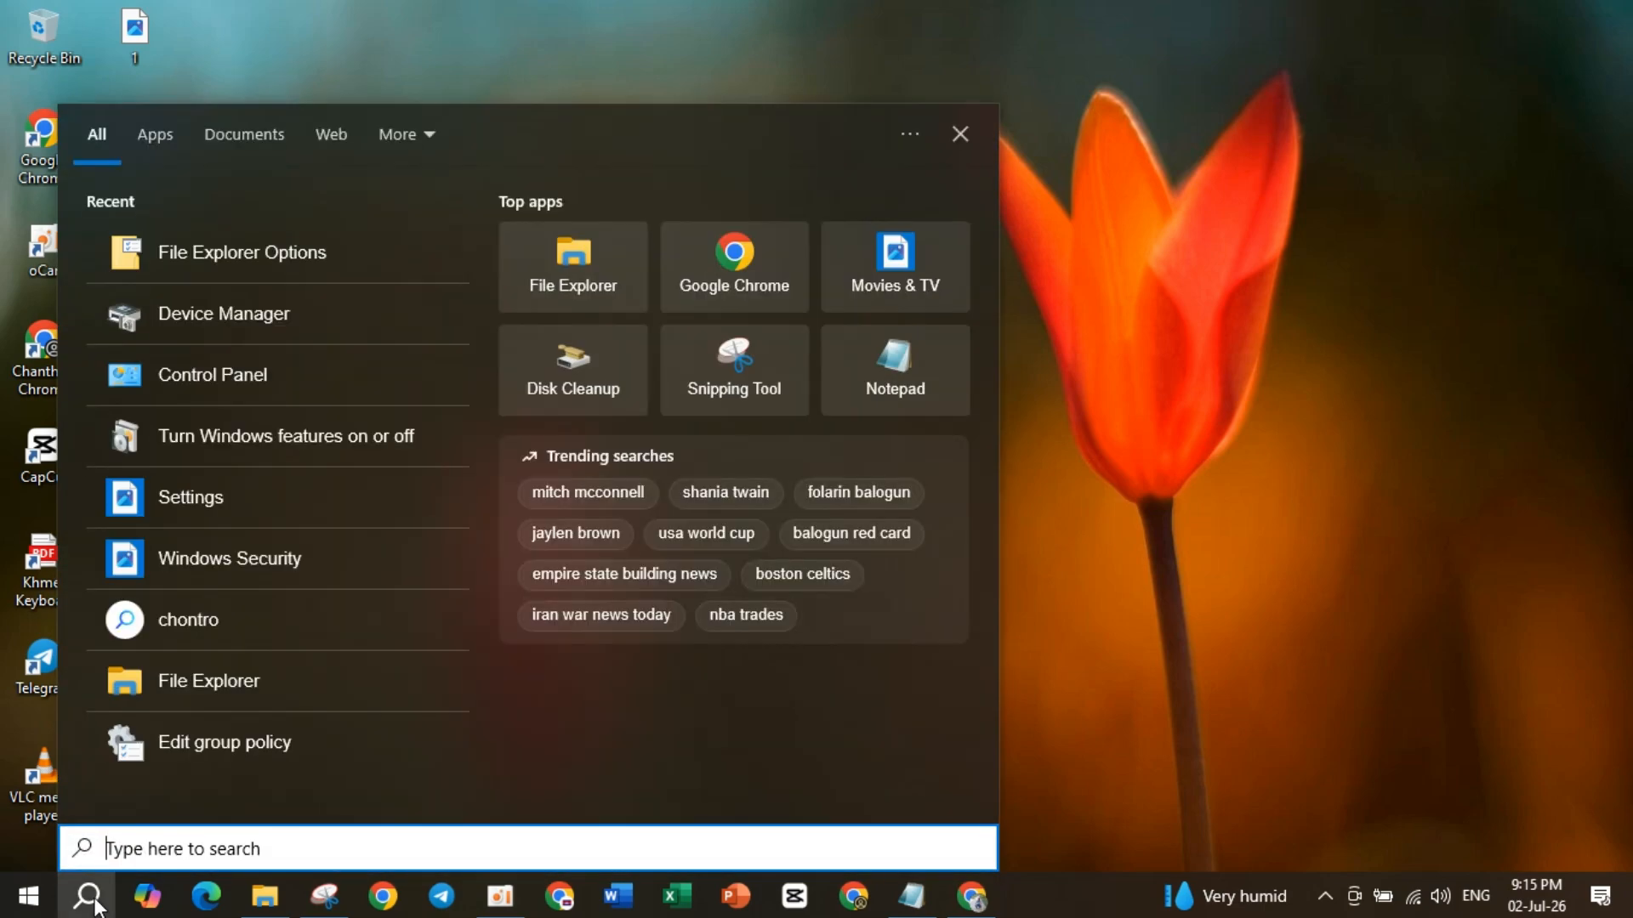
text(u)
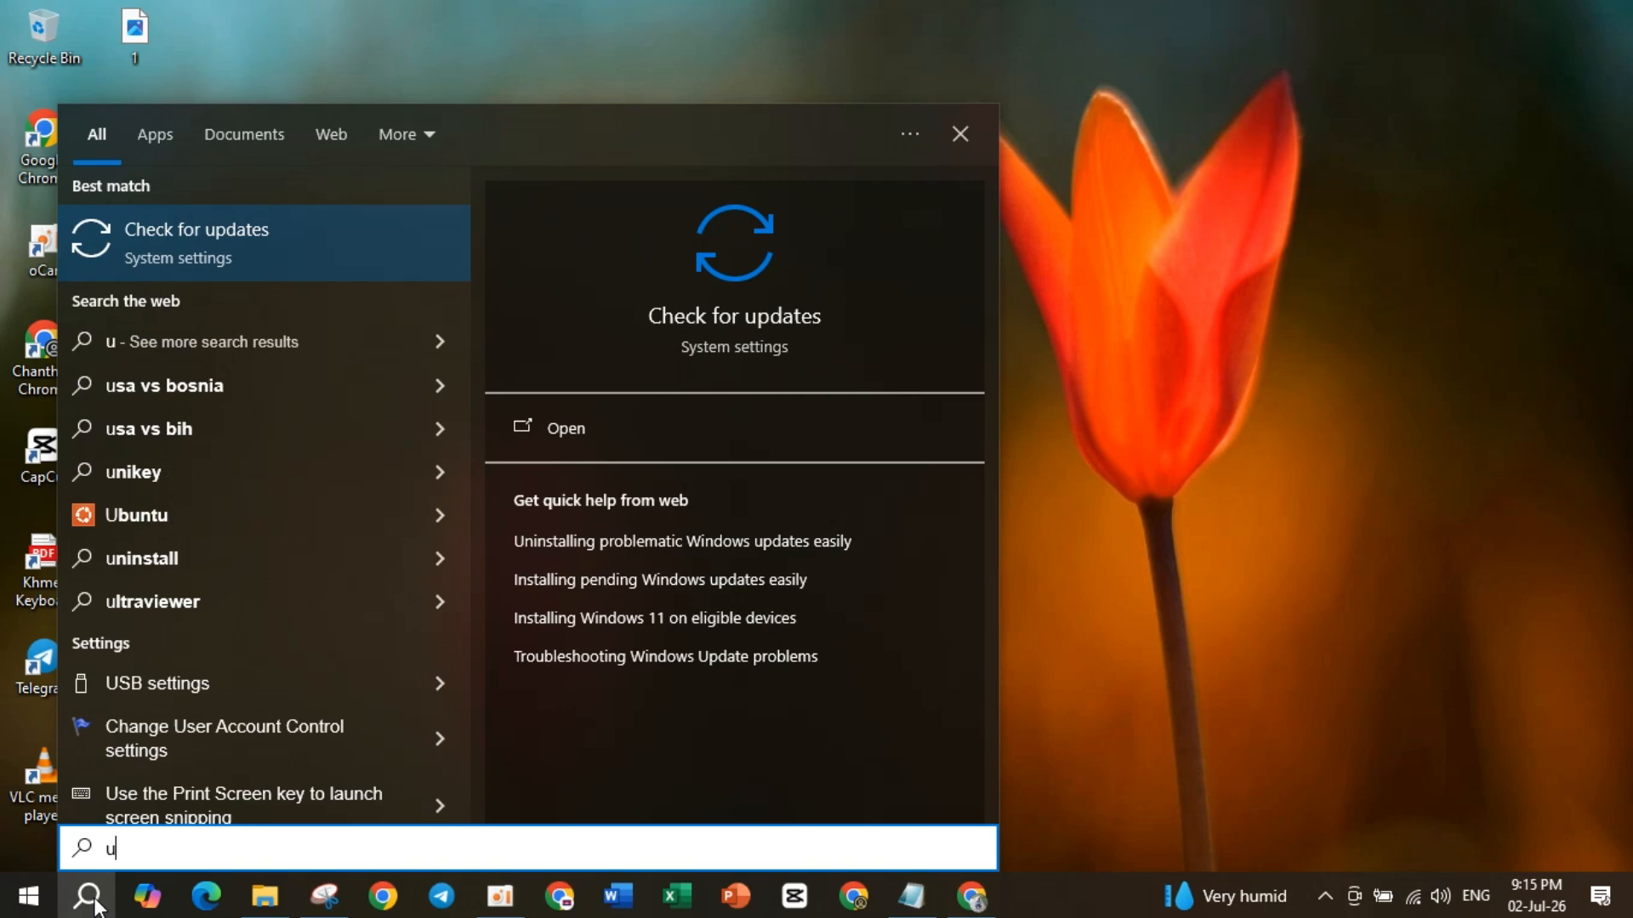
key(BackSpace)
text(tru)
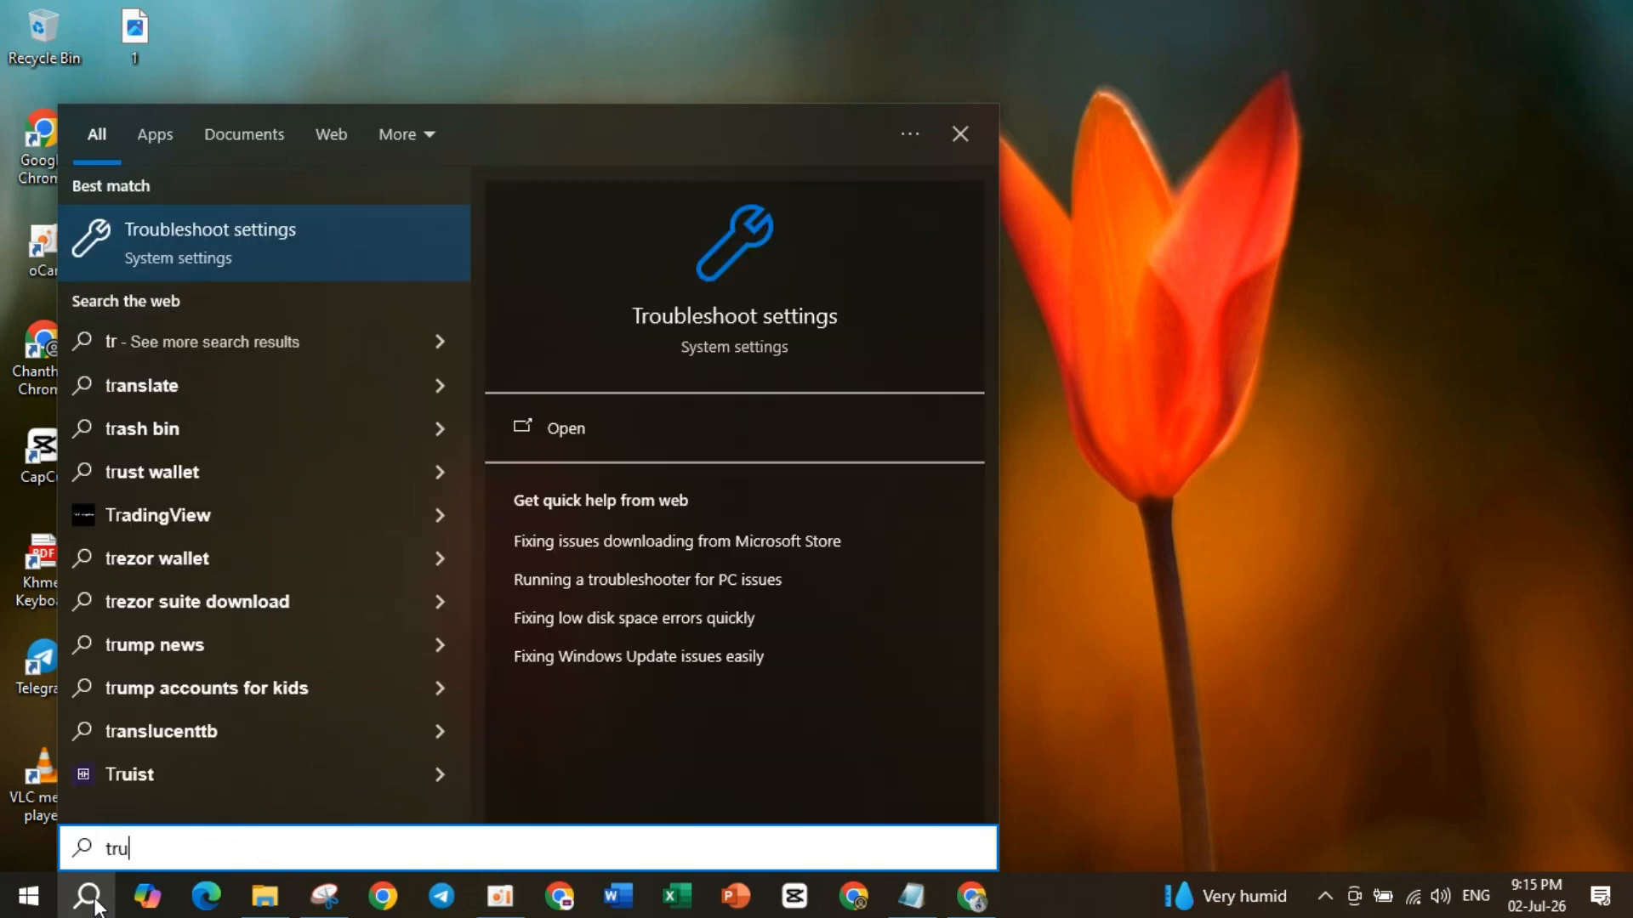
text(n)
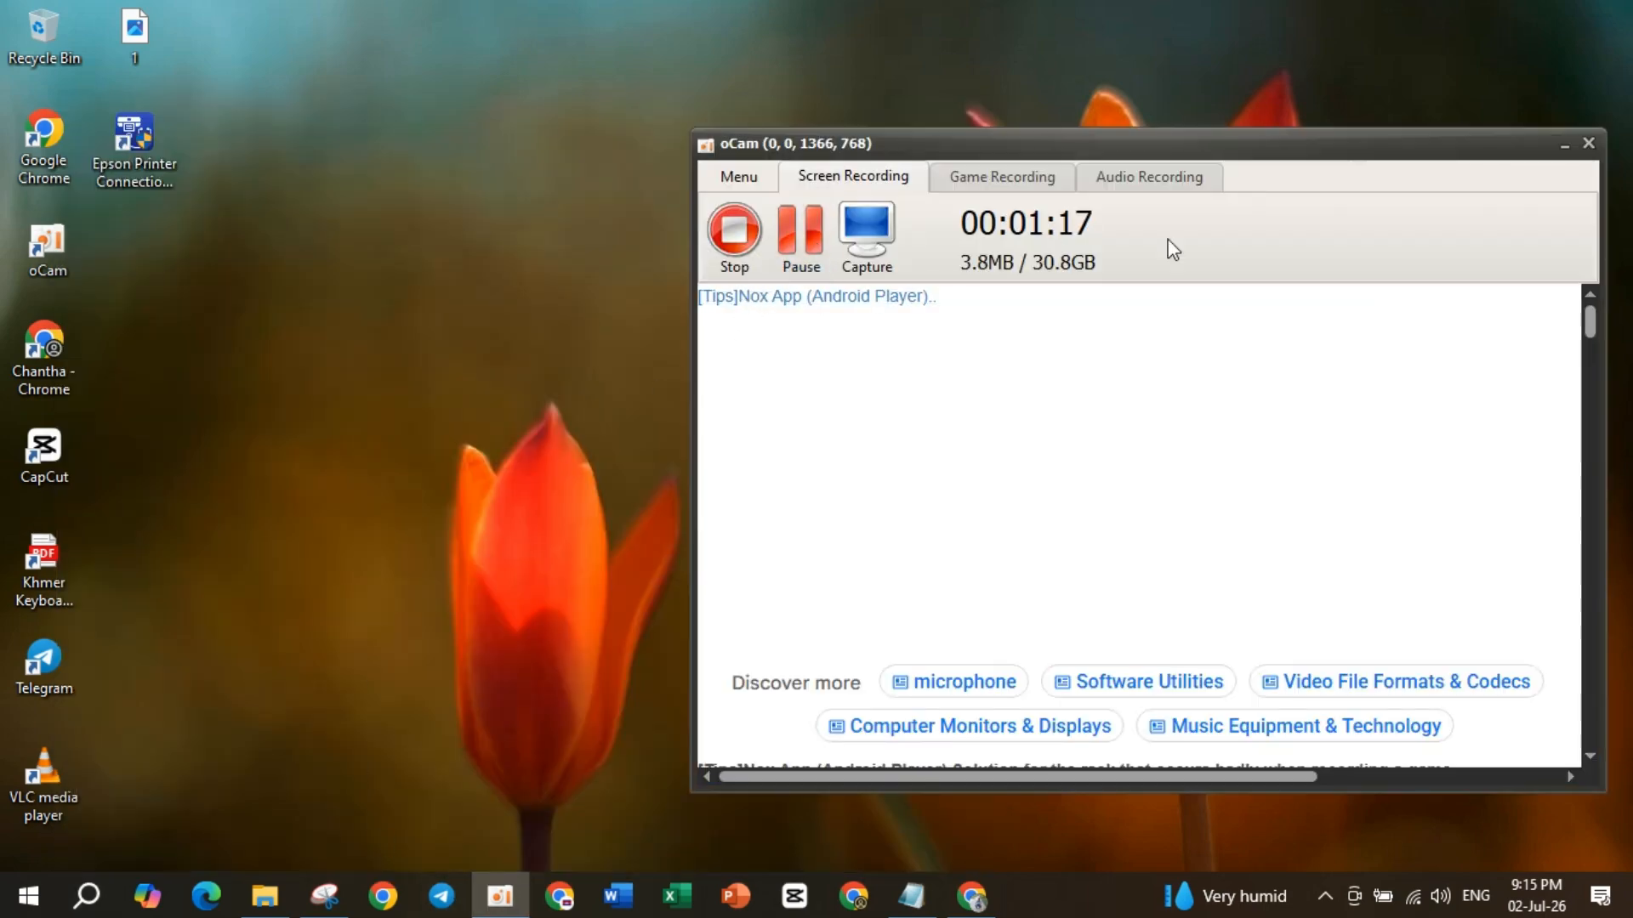
click(1563, 146)
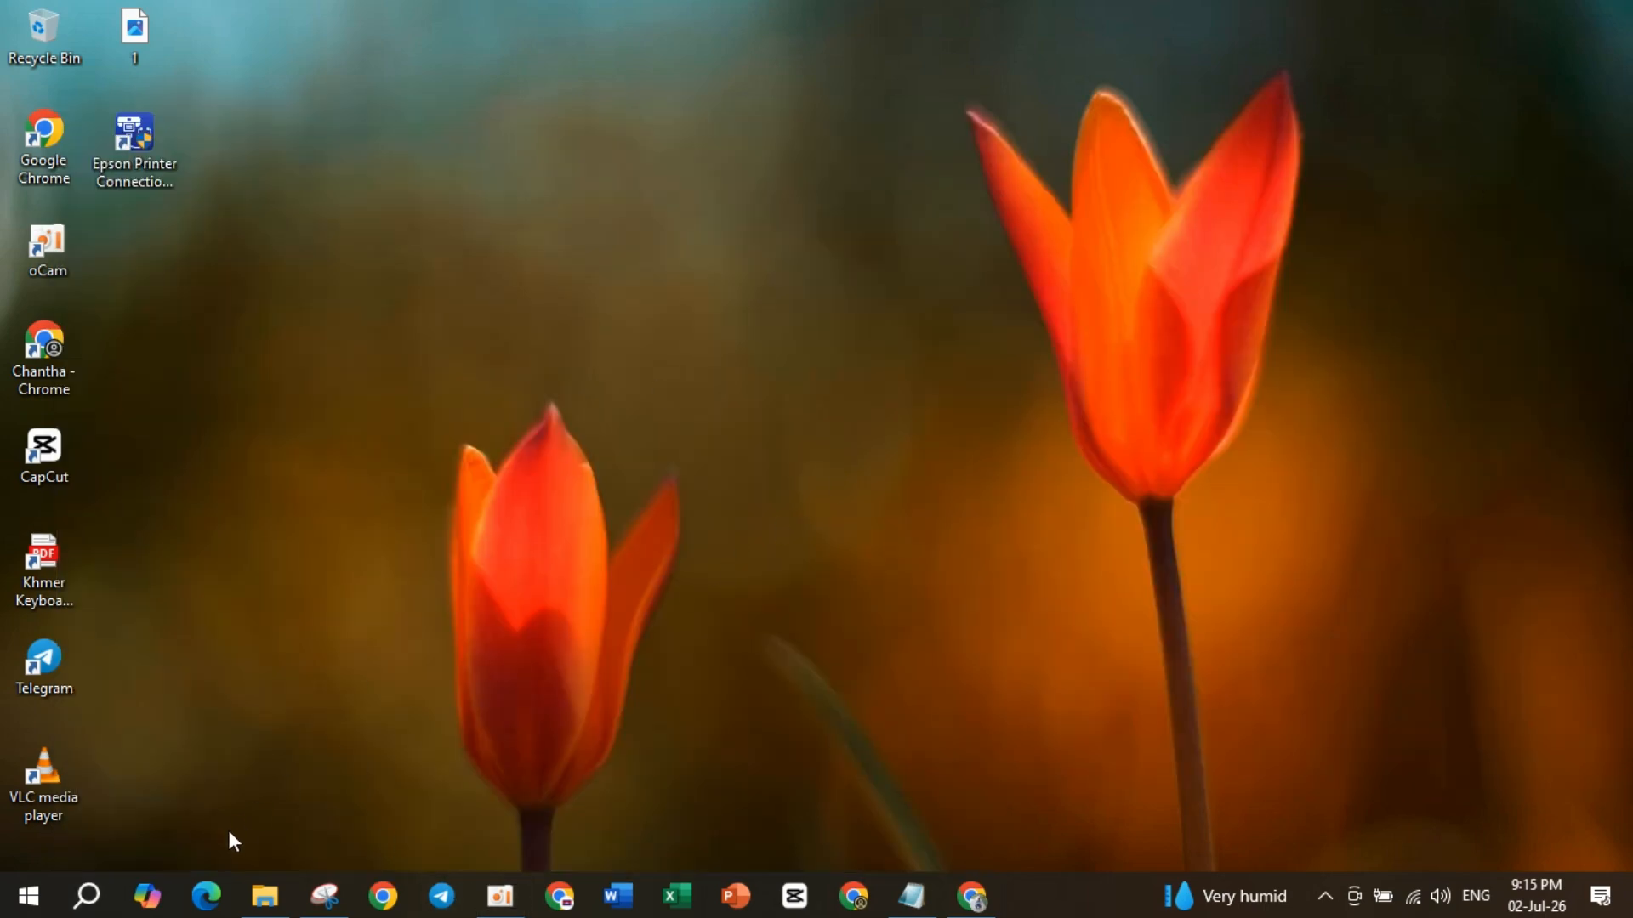
Search Windows for "turn windows" and open Turn Windows features on or off.
click(85, 893)
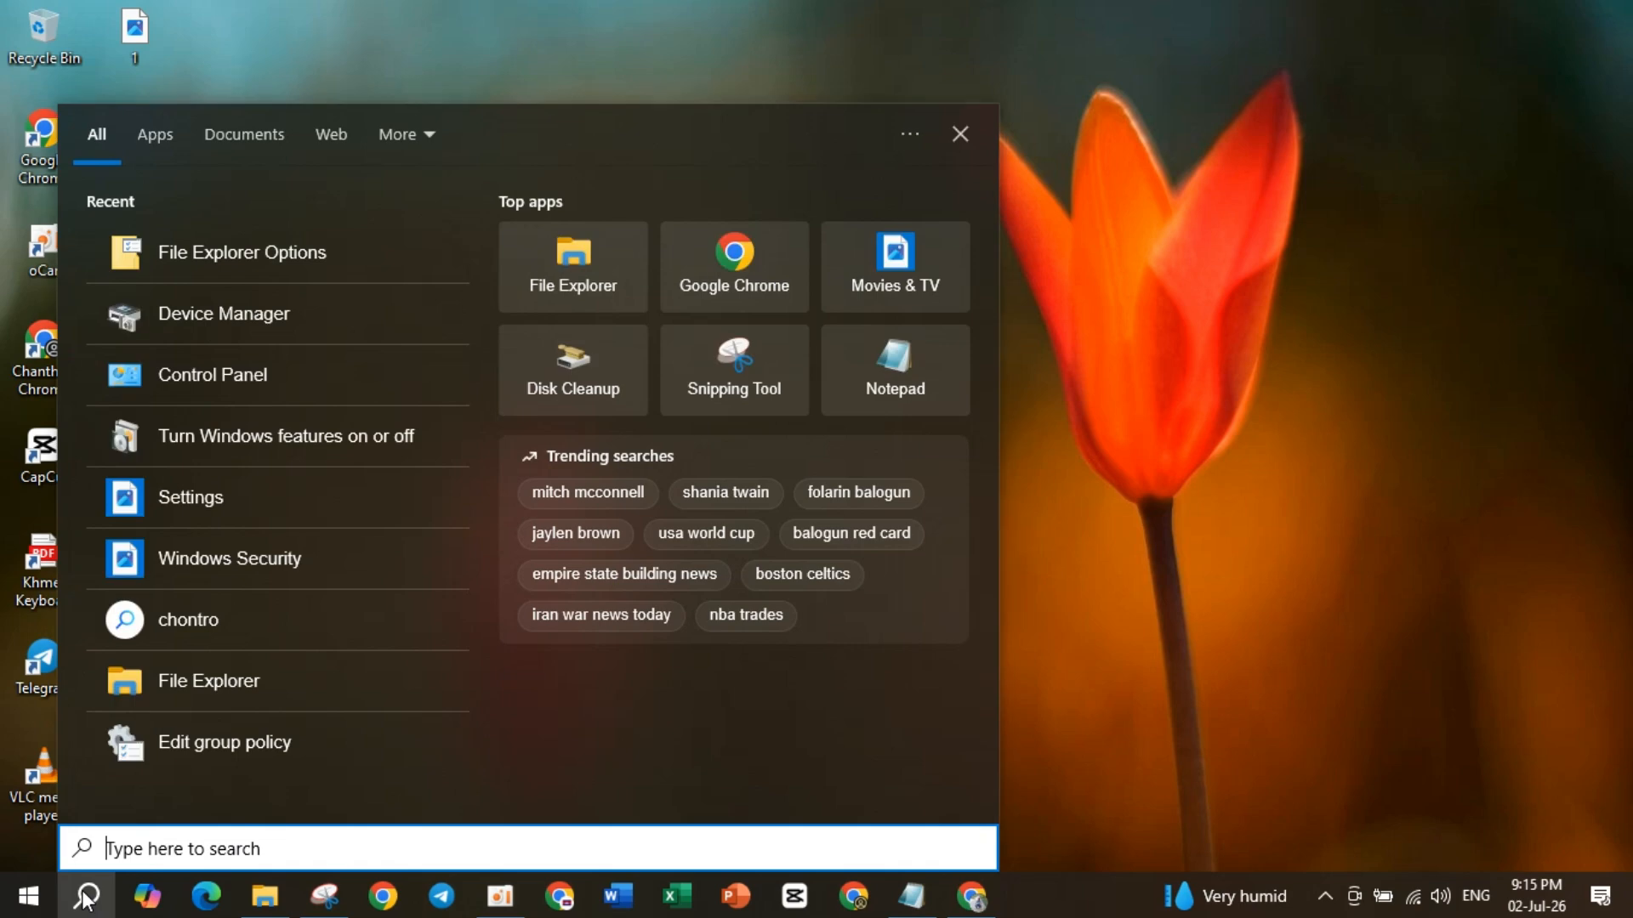
text(t)
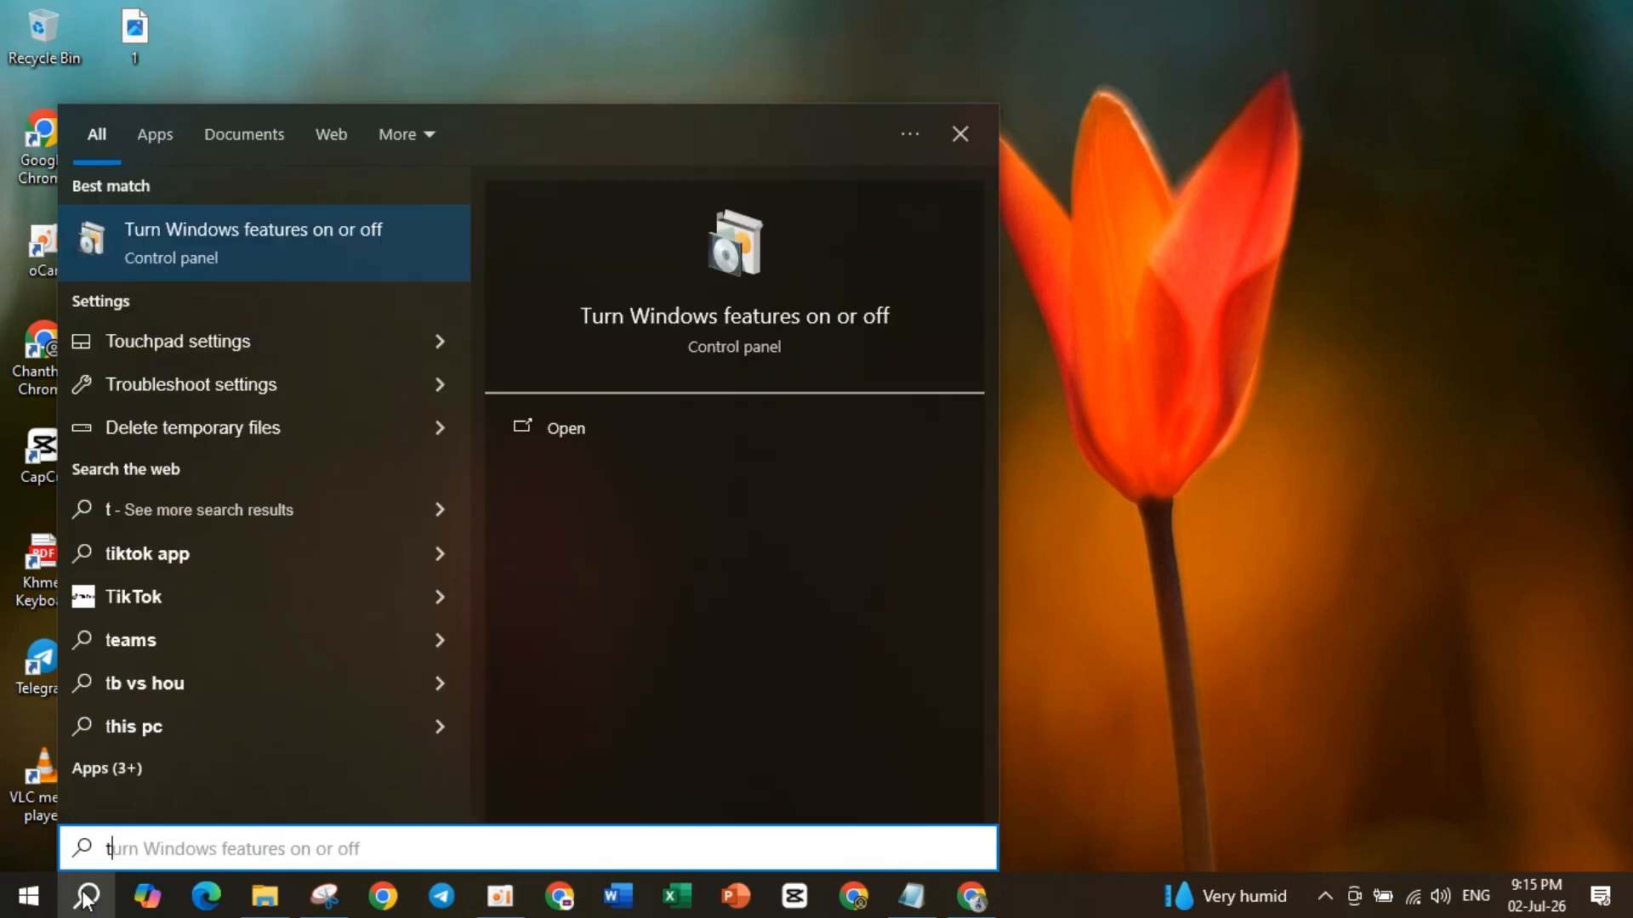
text(urn)
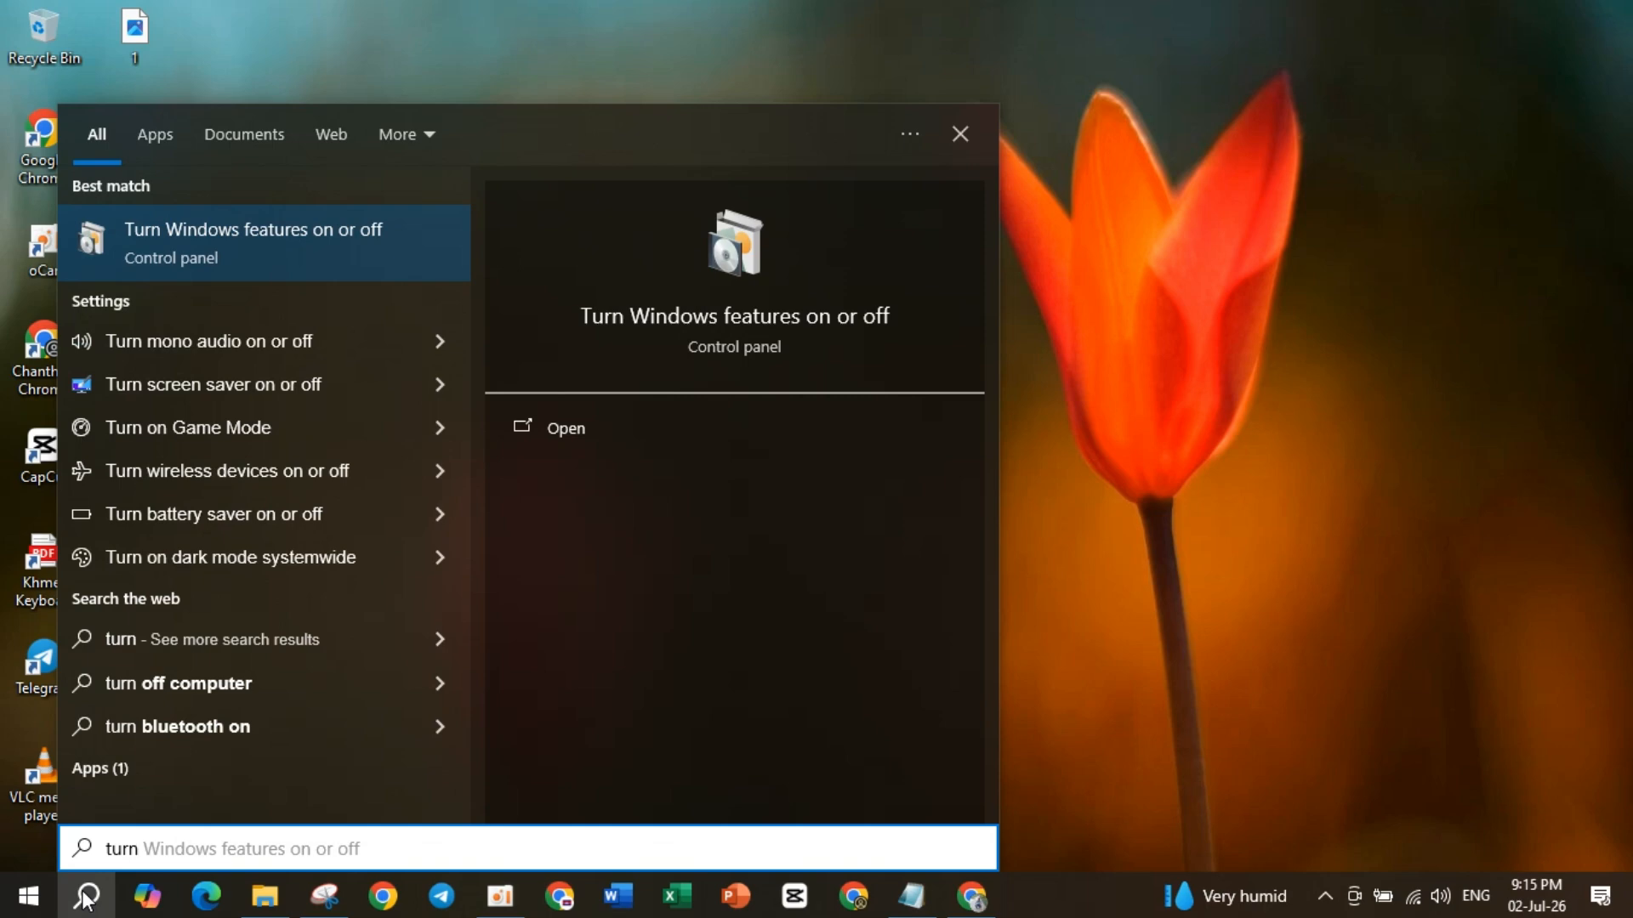
text( nw)
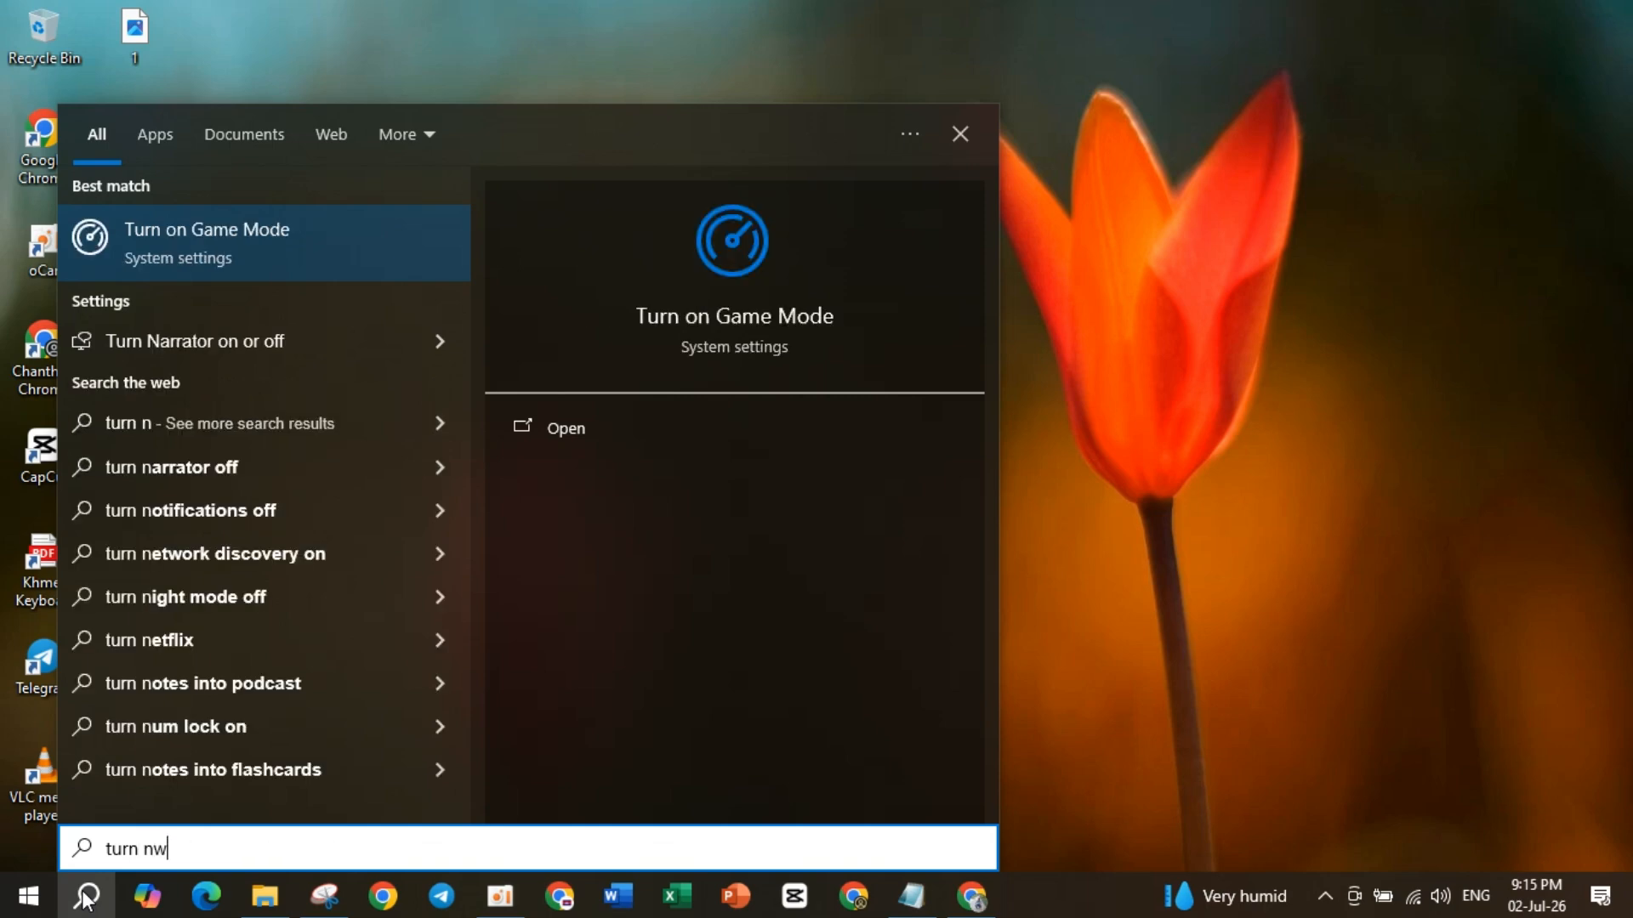
text(ndos)
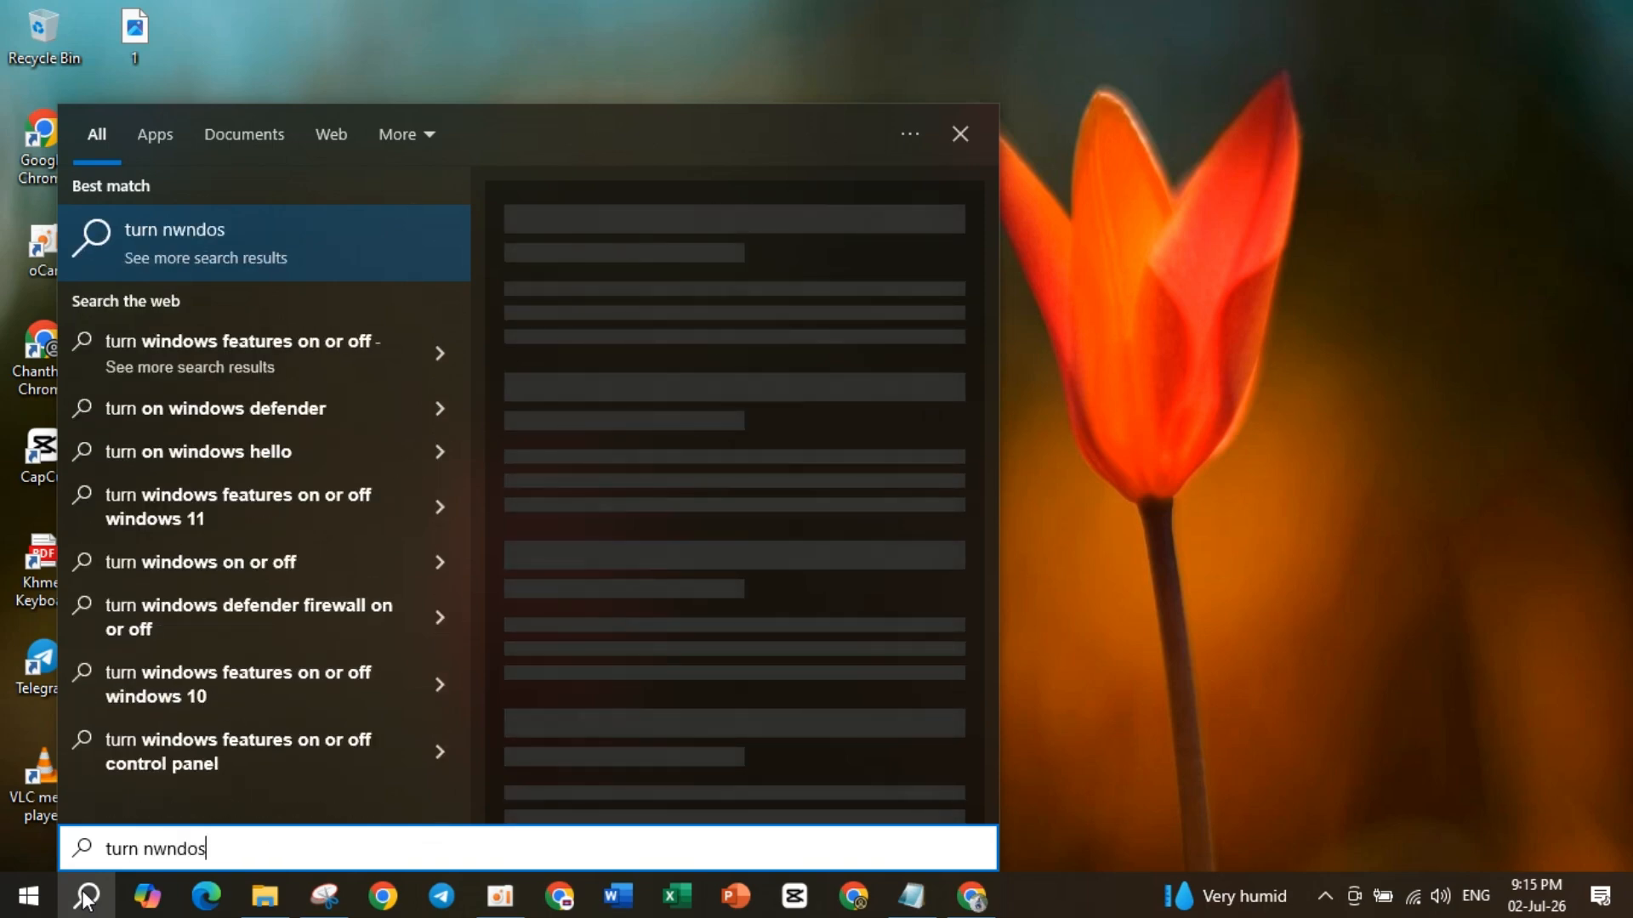
key(BackSpace)
key(BackSpace)
key(BackSpace)
key(BackSpace)
key(BackSpace)
key(BackSpace)
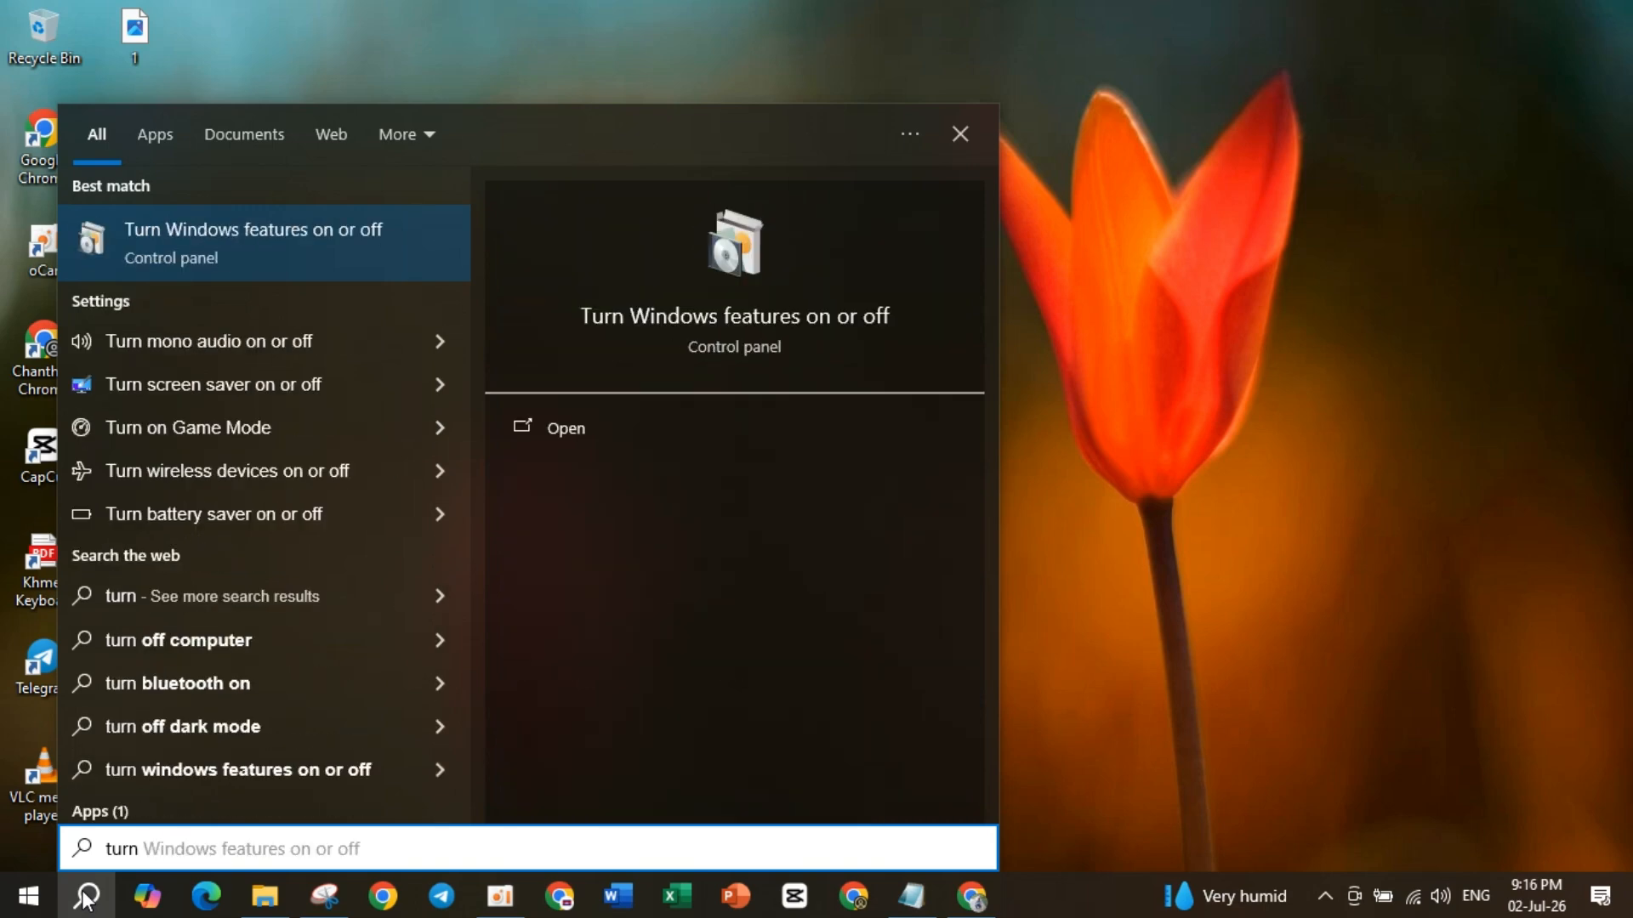
text(windows)
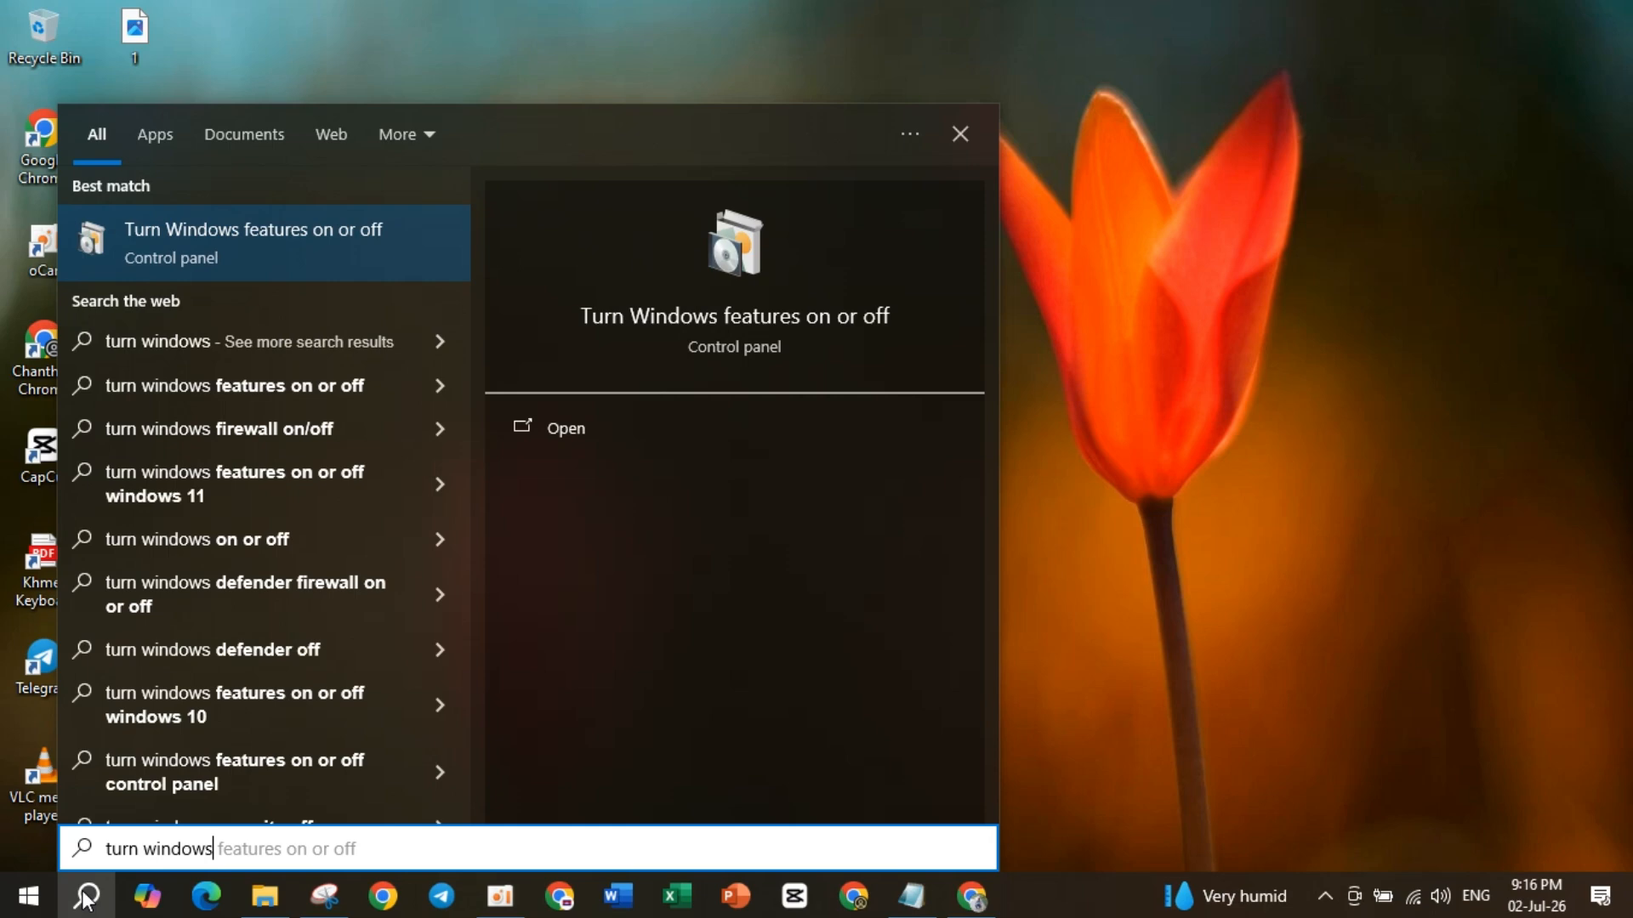
click(352, 256)
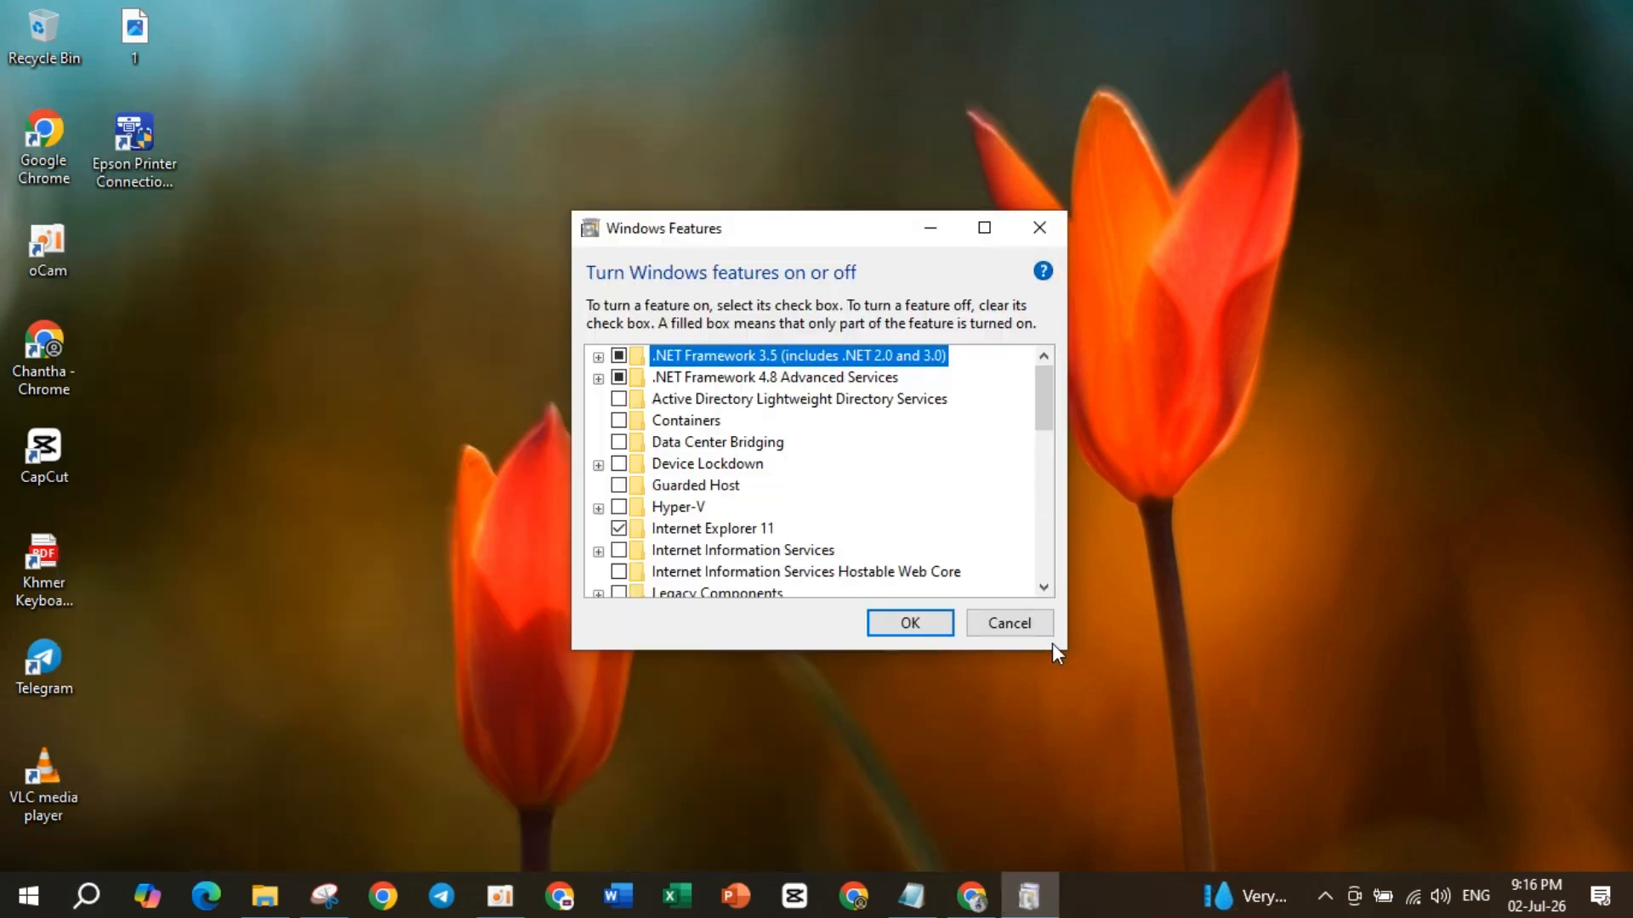
Reposition and enlarge the Windows Features window so most of the feature list fits in view.
drag(1068, 649, 1309, 813)
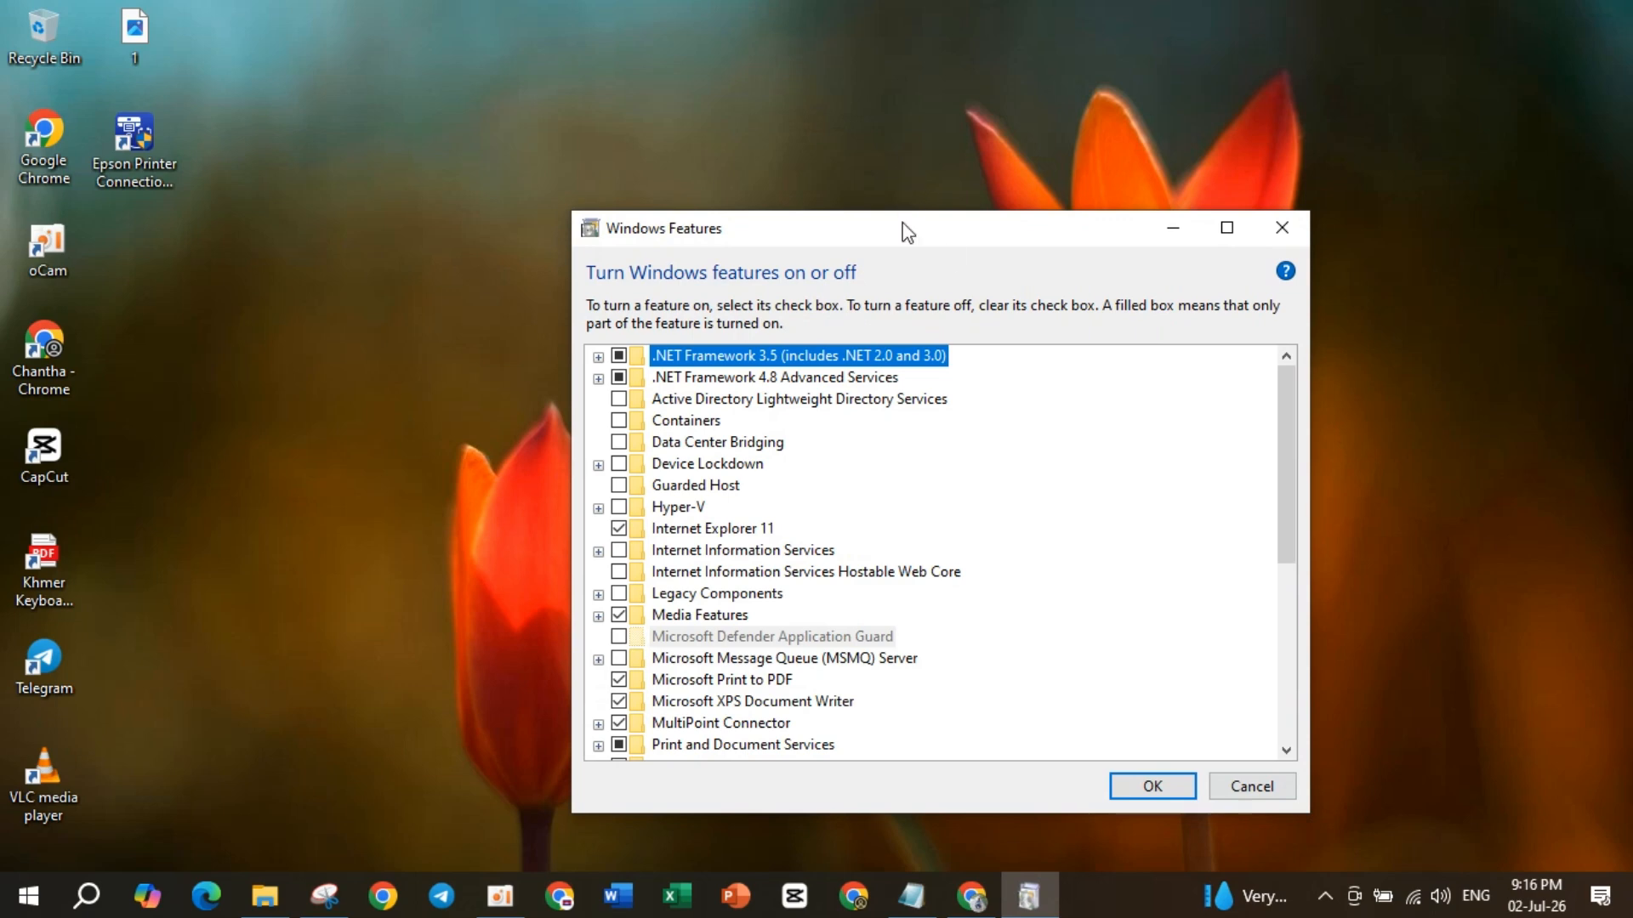
drag(904, 228, 705, 161)
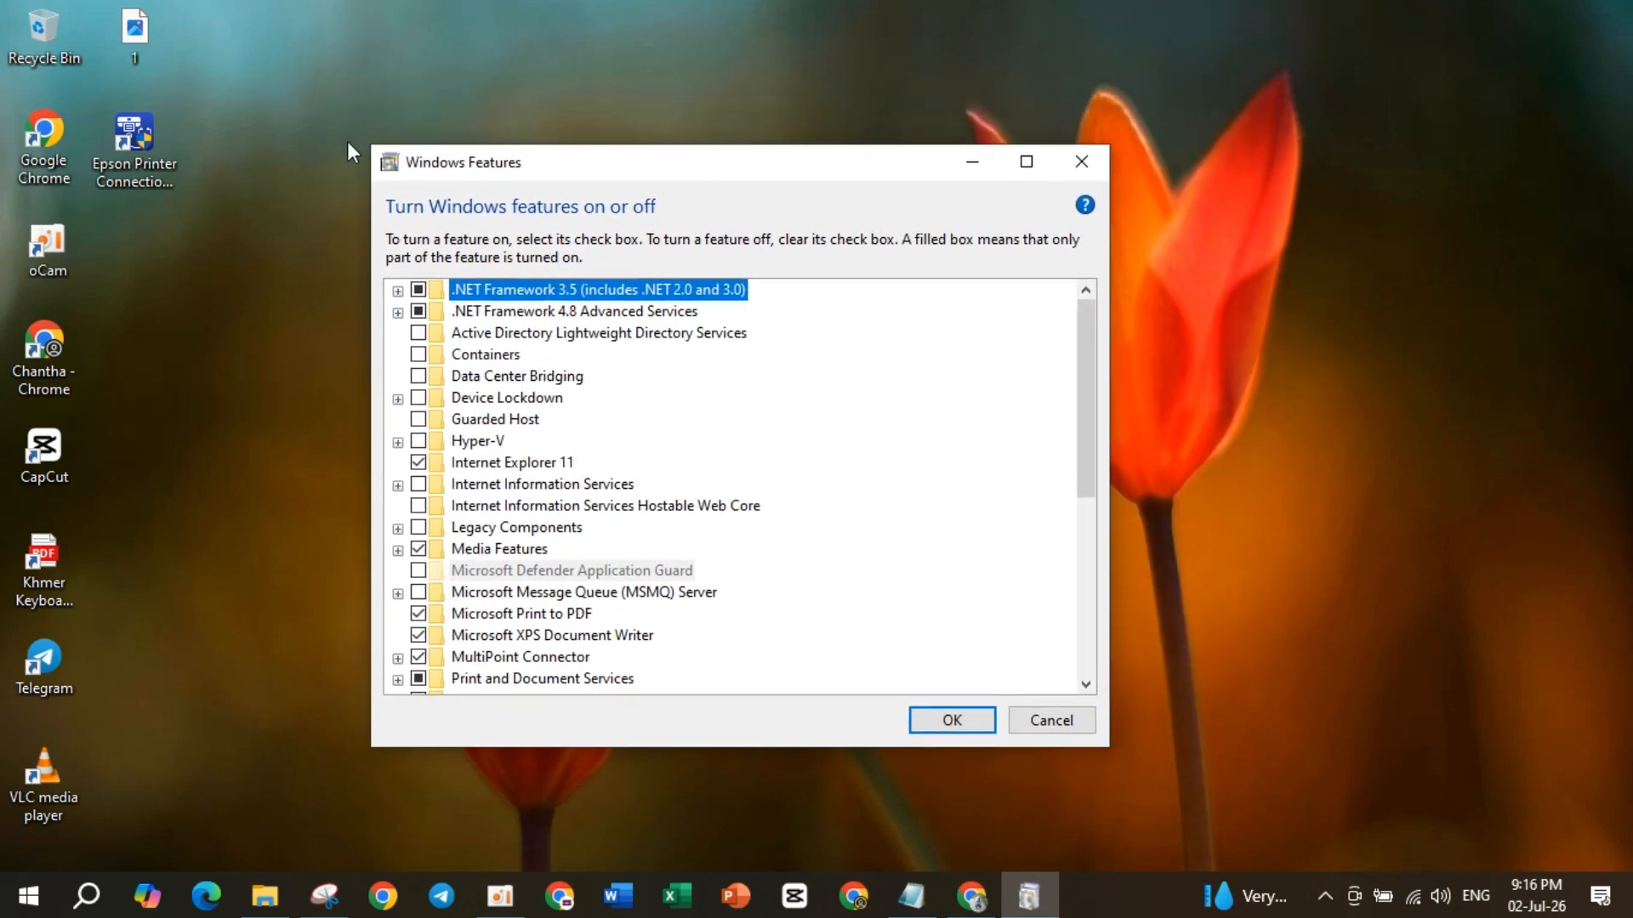
drag(371, 146, 204, 60)
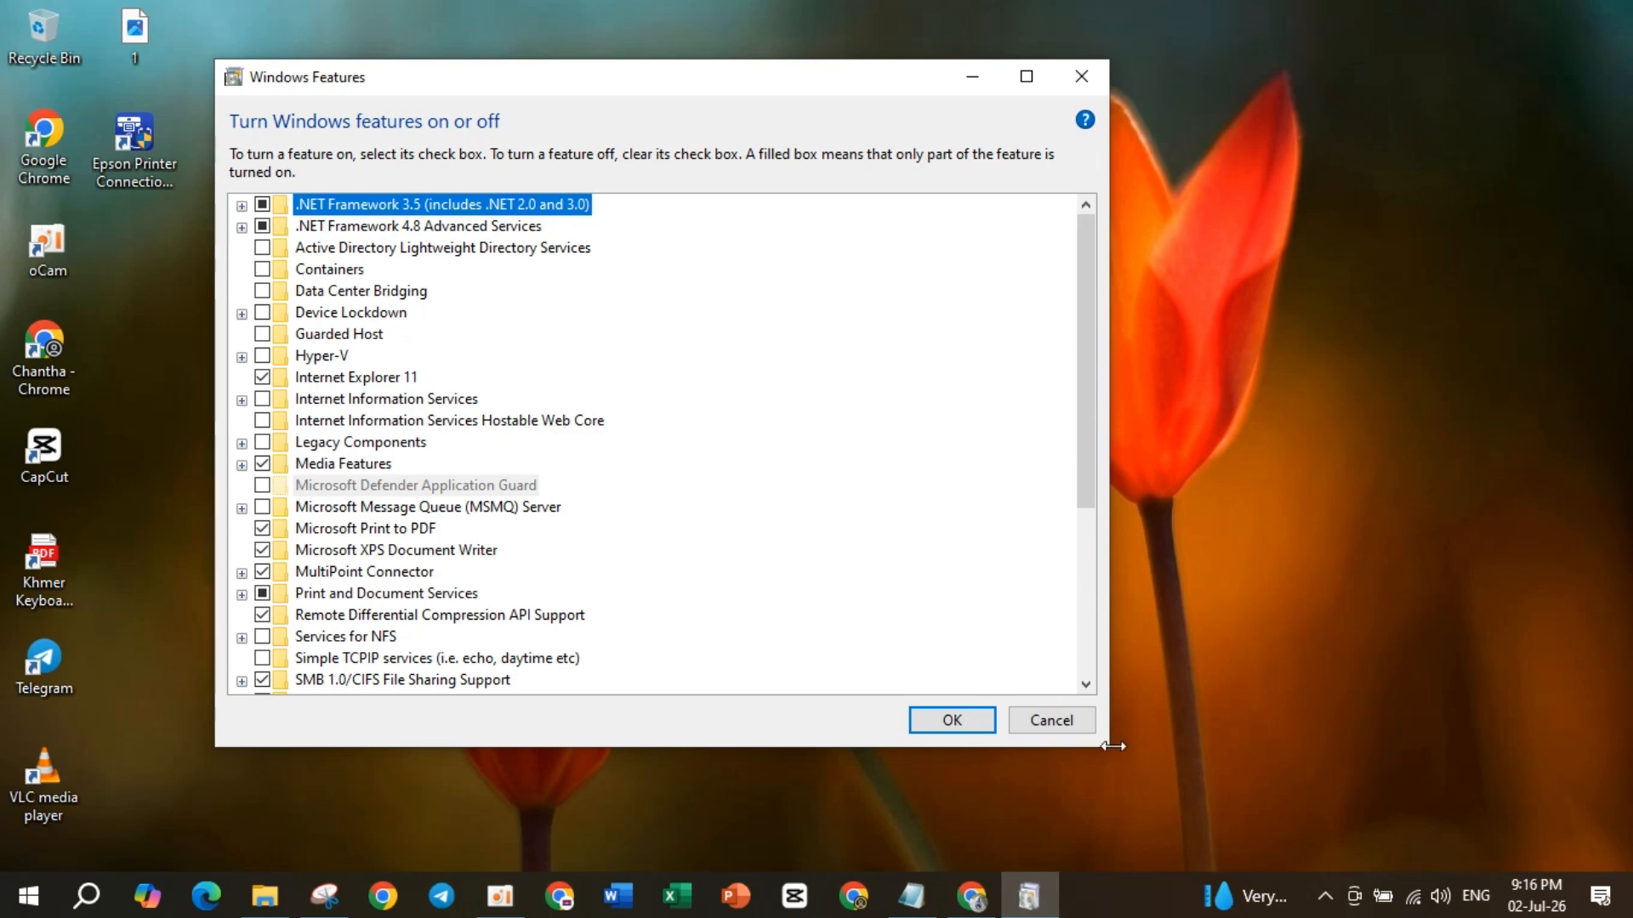
drag(1109, 745, 1342, 914)
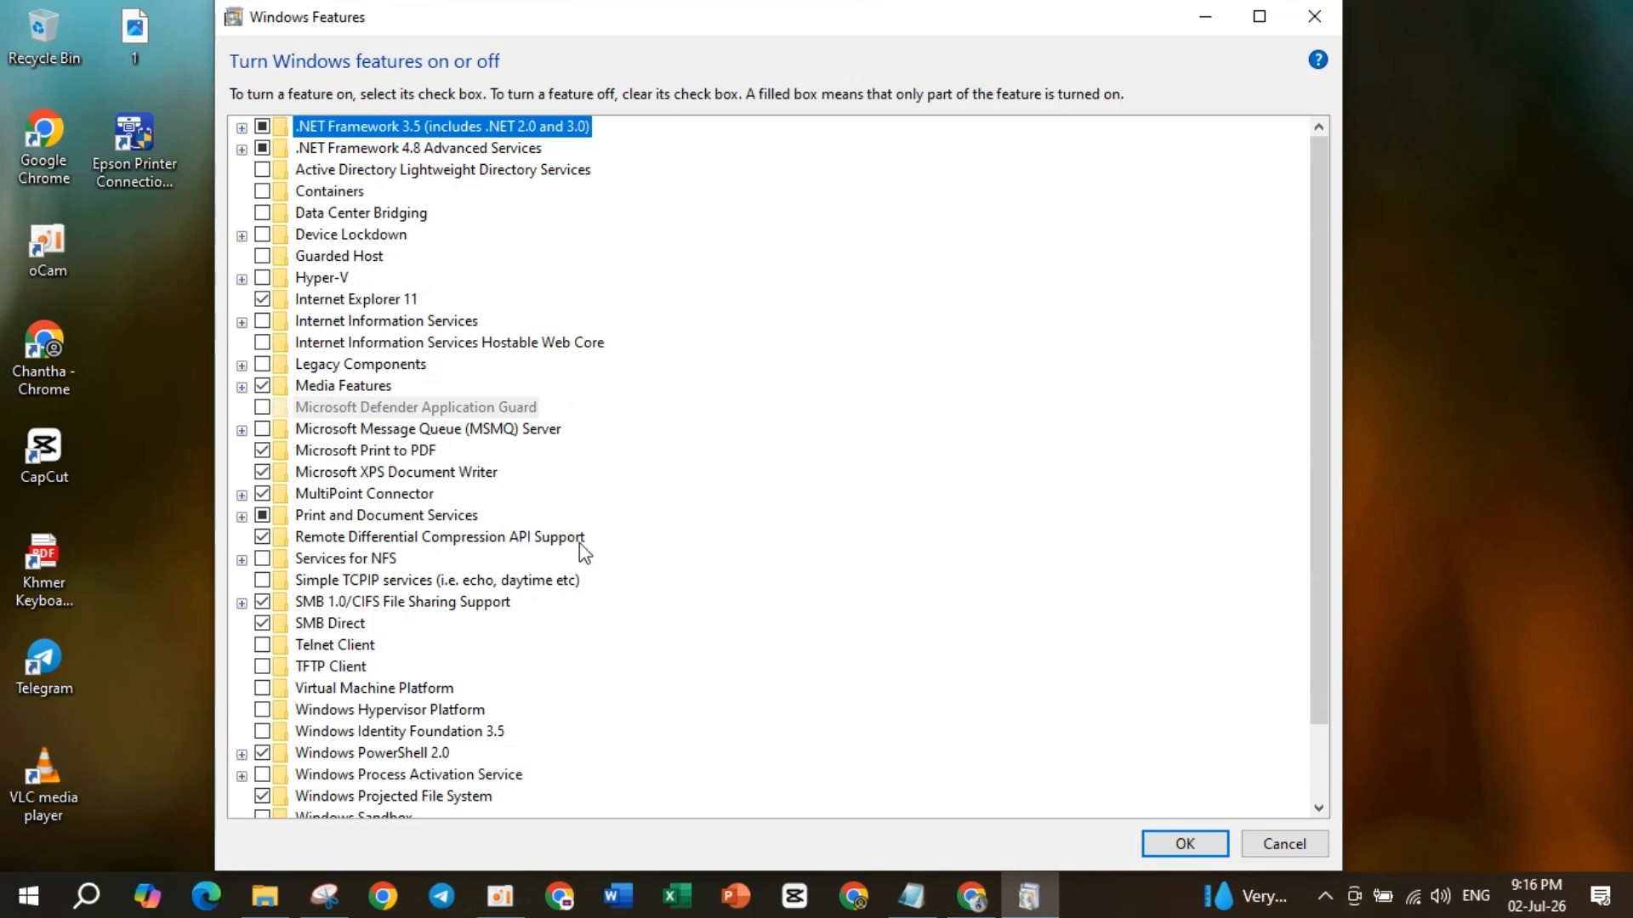
Turn on the Windows Hypervisor Platform feature, apply the change and decline the immediate restart.
mouse_move(1317, 340)
mouse_down()
mouse_move(1335, 383)
mouse_move(1335, 350)
mouse_up()
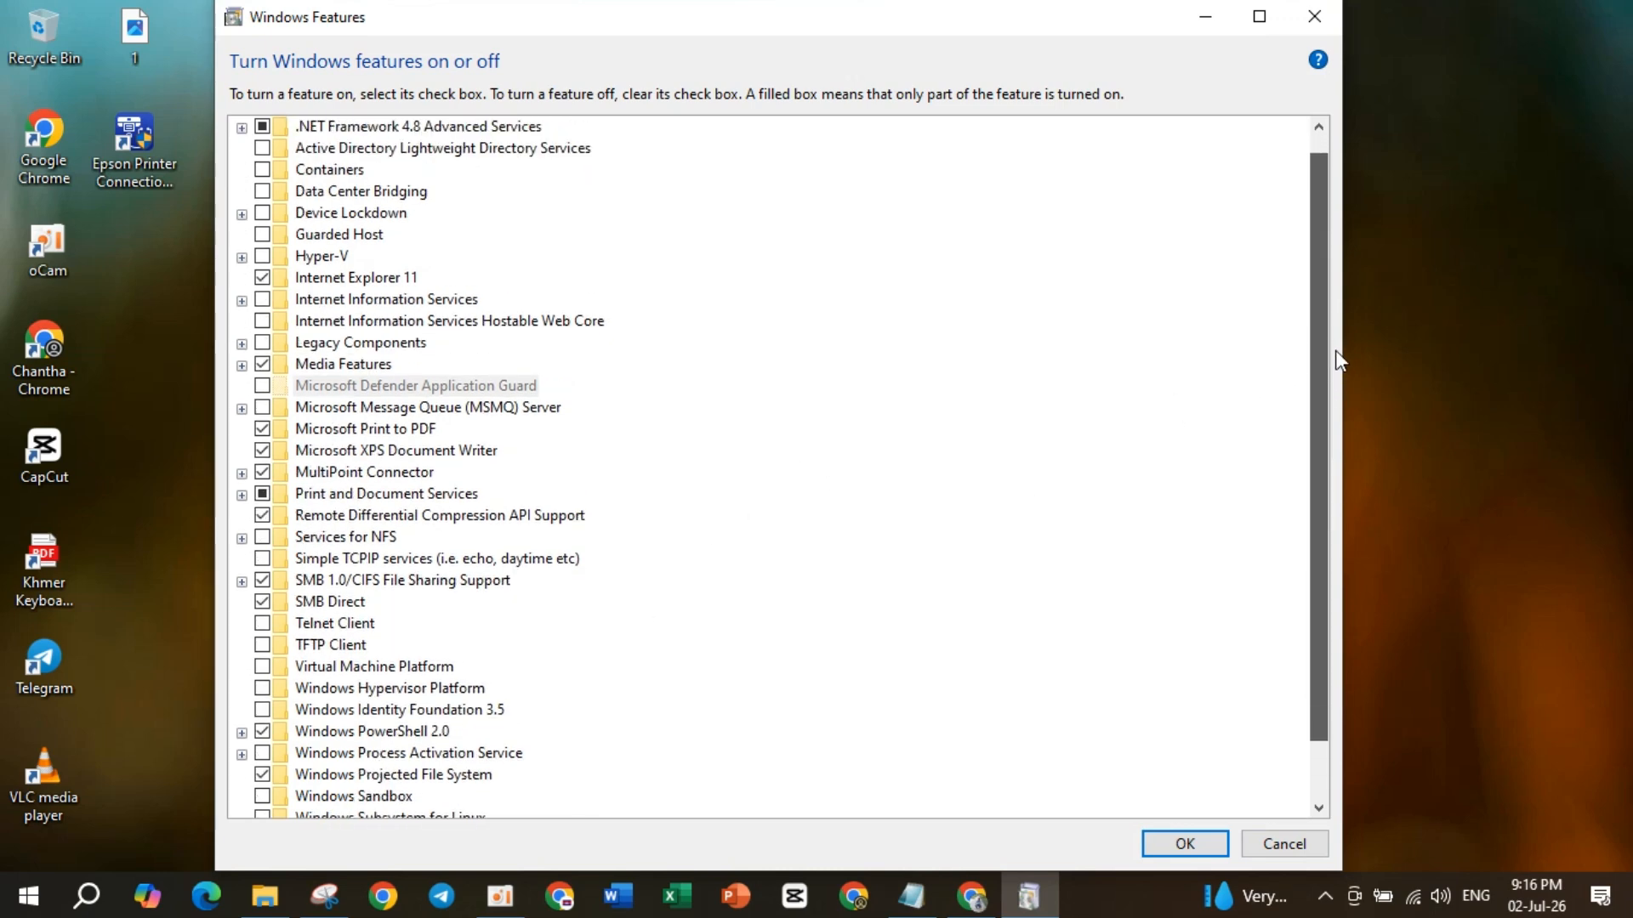
click(500, 896)
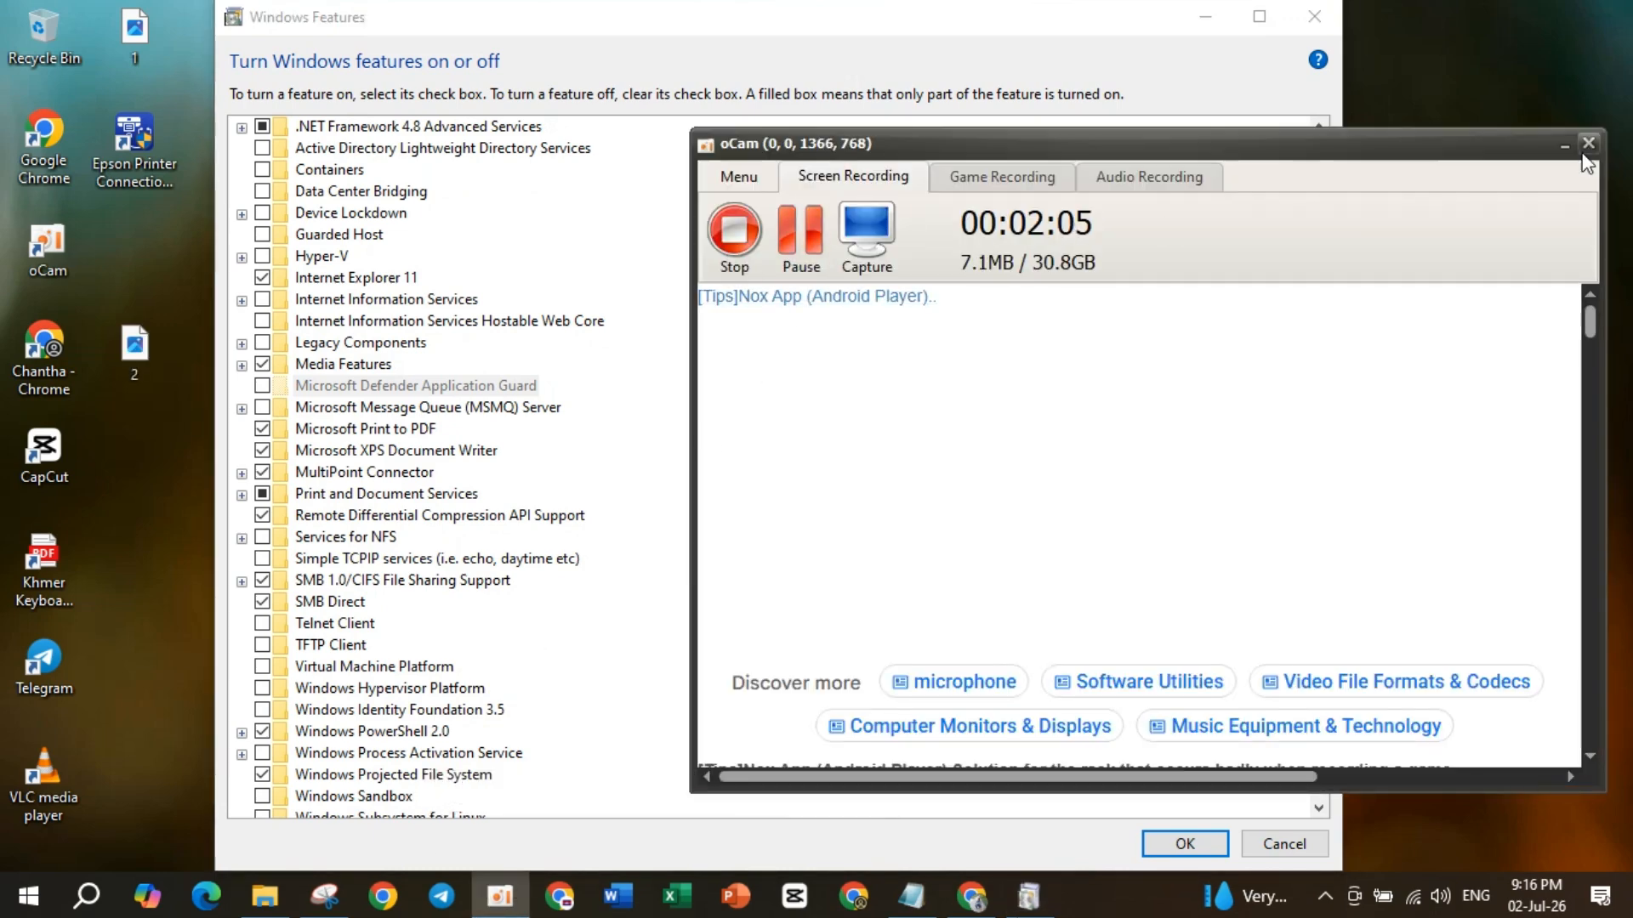
click(1564, 145)
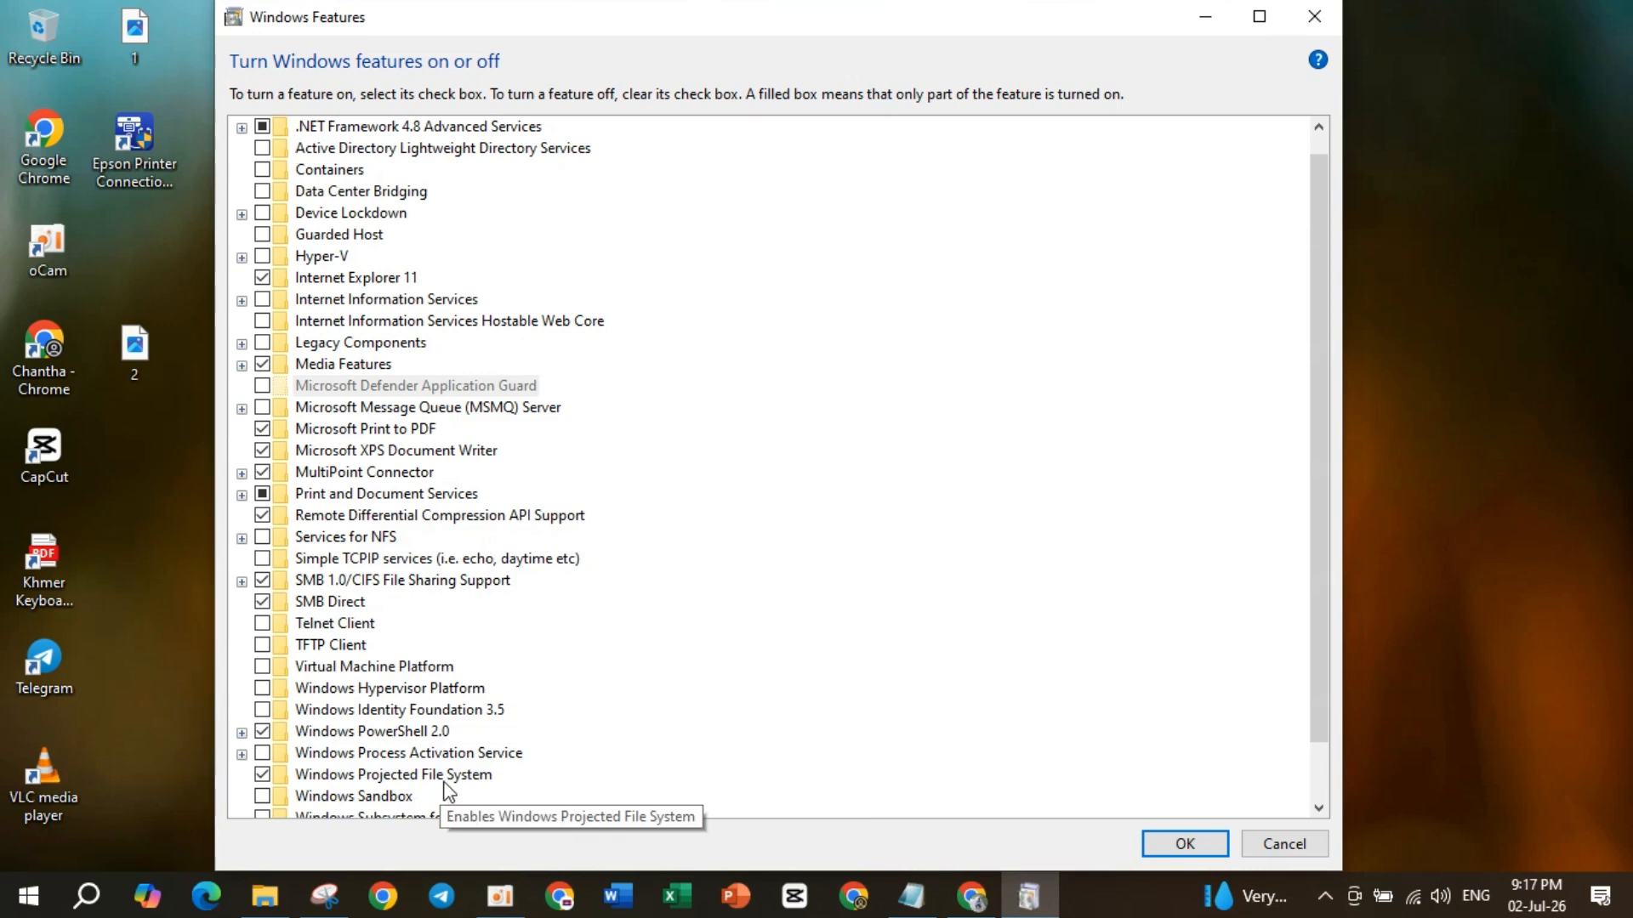
click(263, 689)
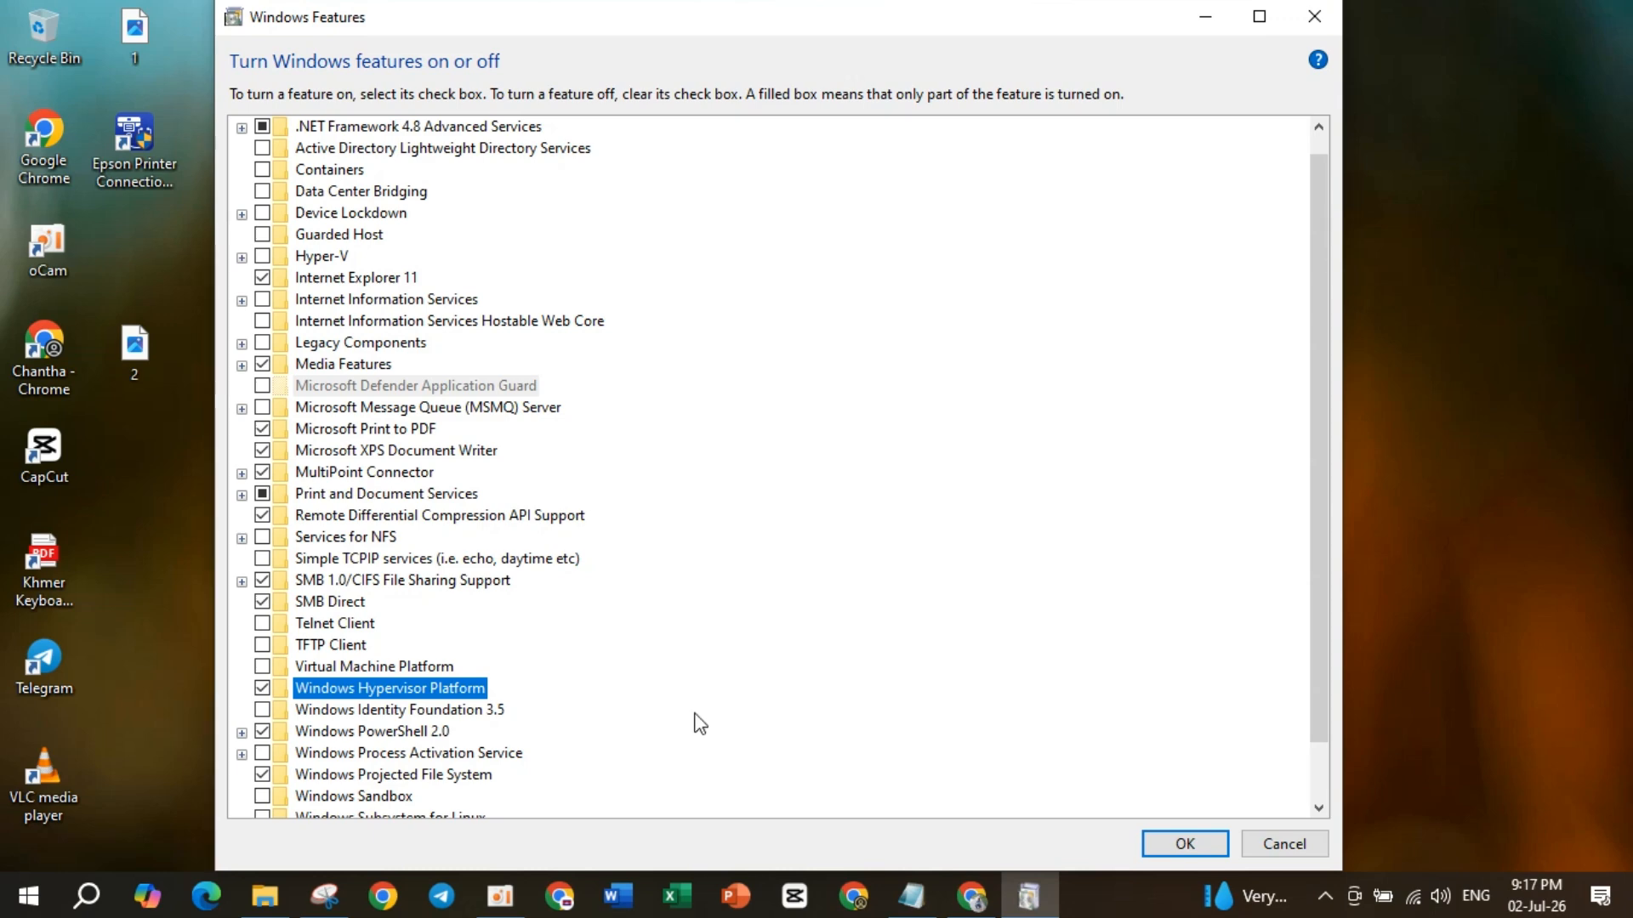
click(1189, 842)
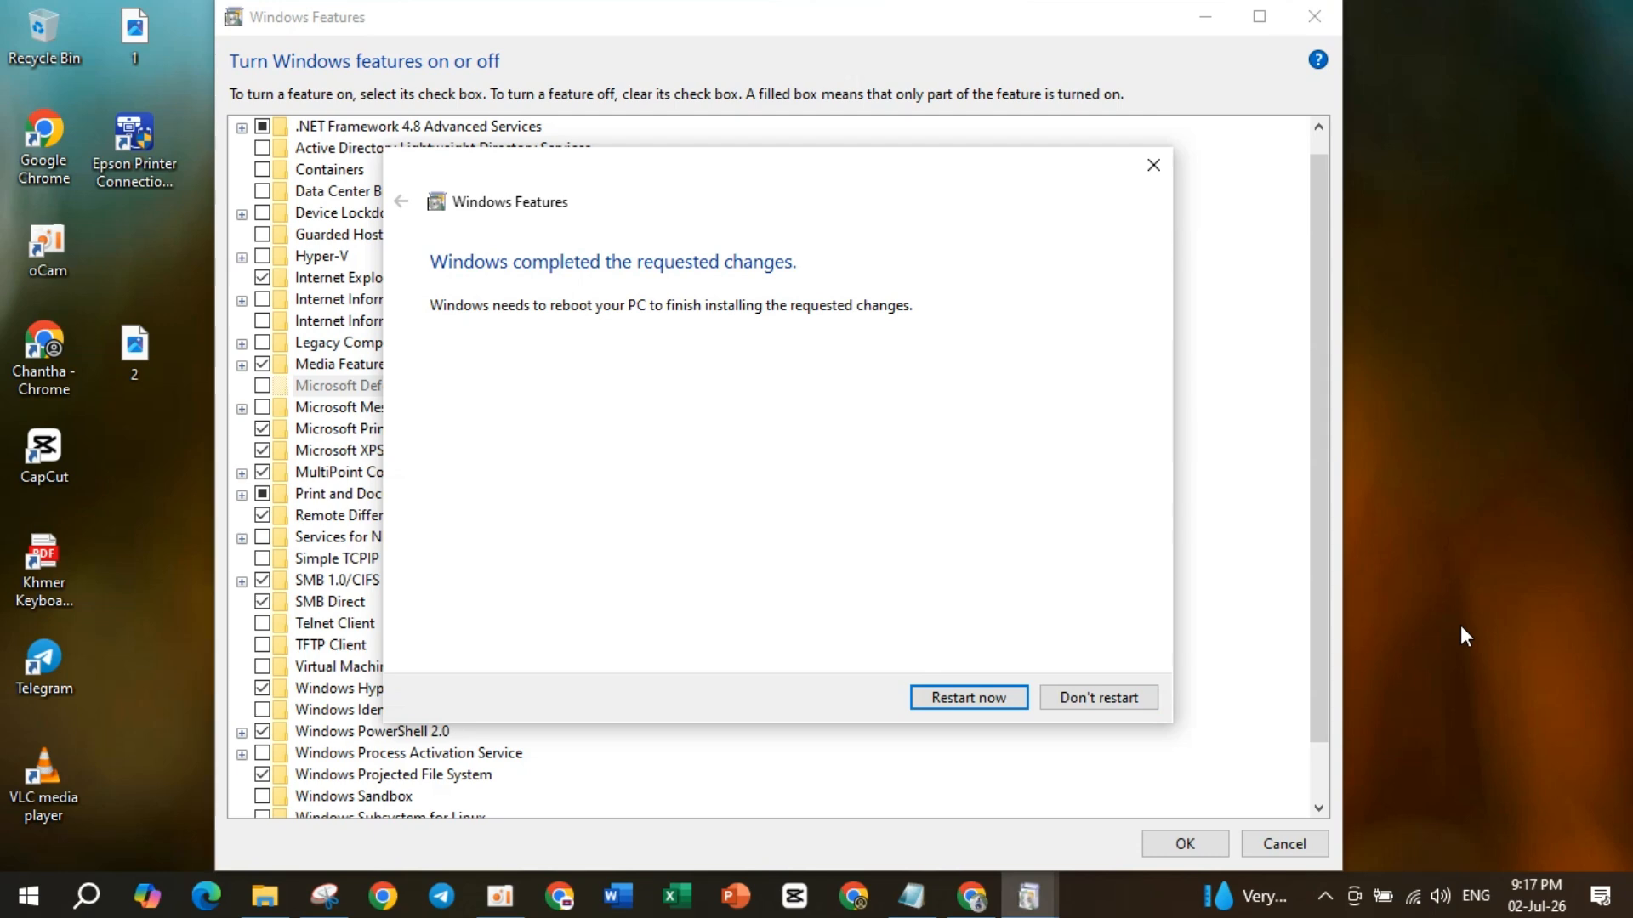
click(1098, 698)
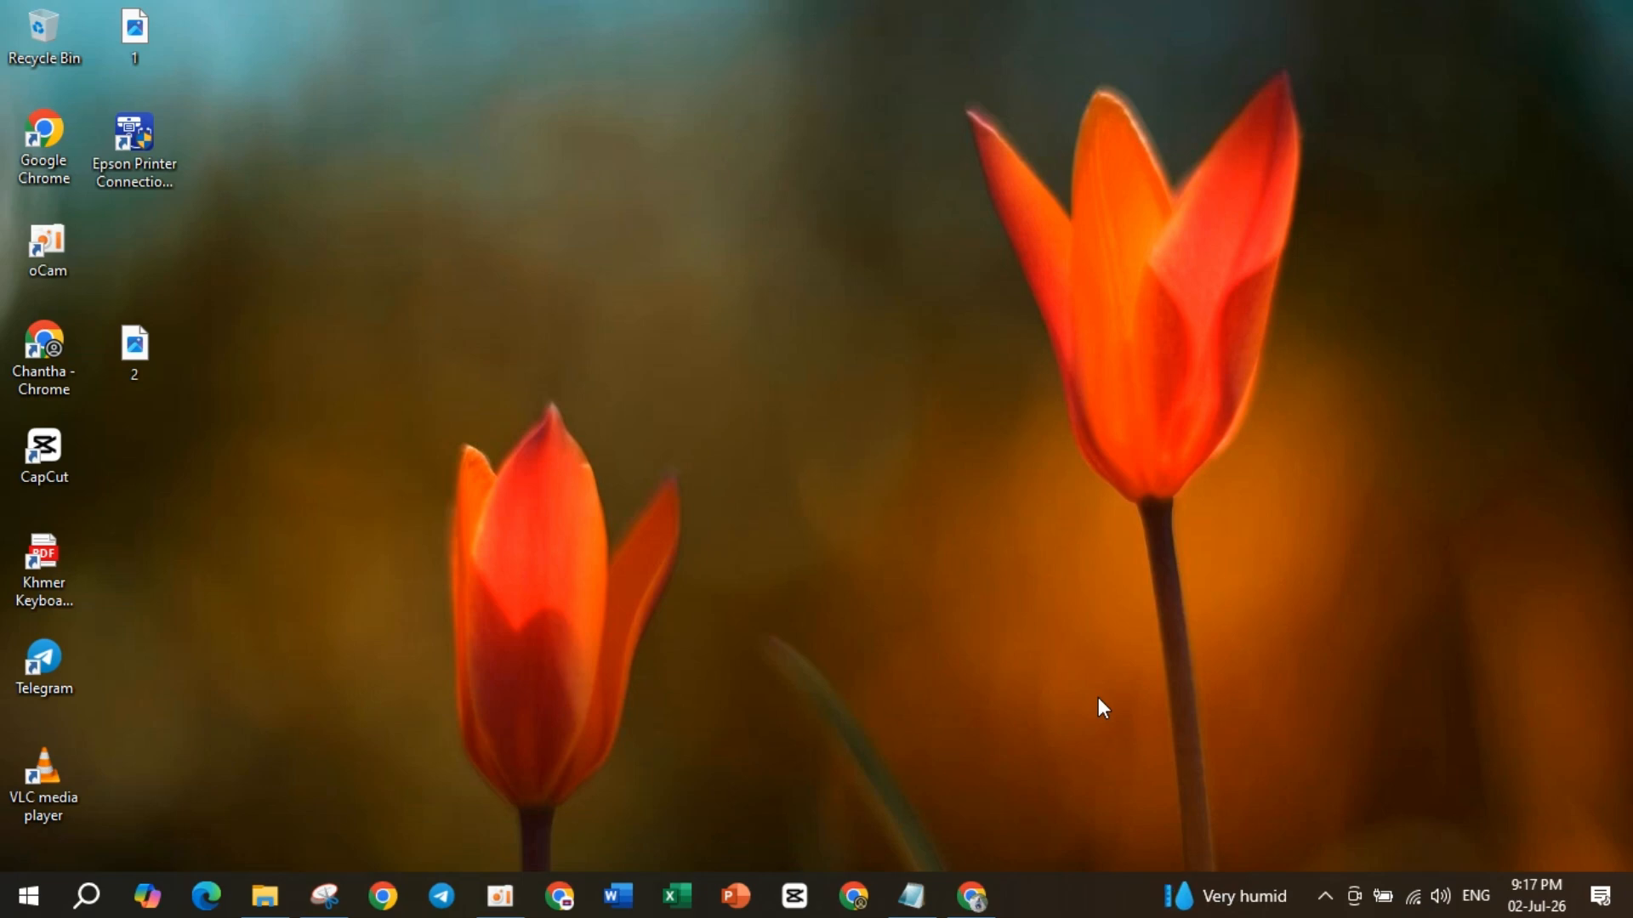
Refresh the desktop twice.
right_click(822, 311)
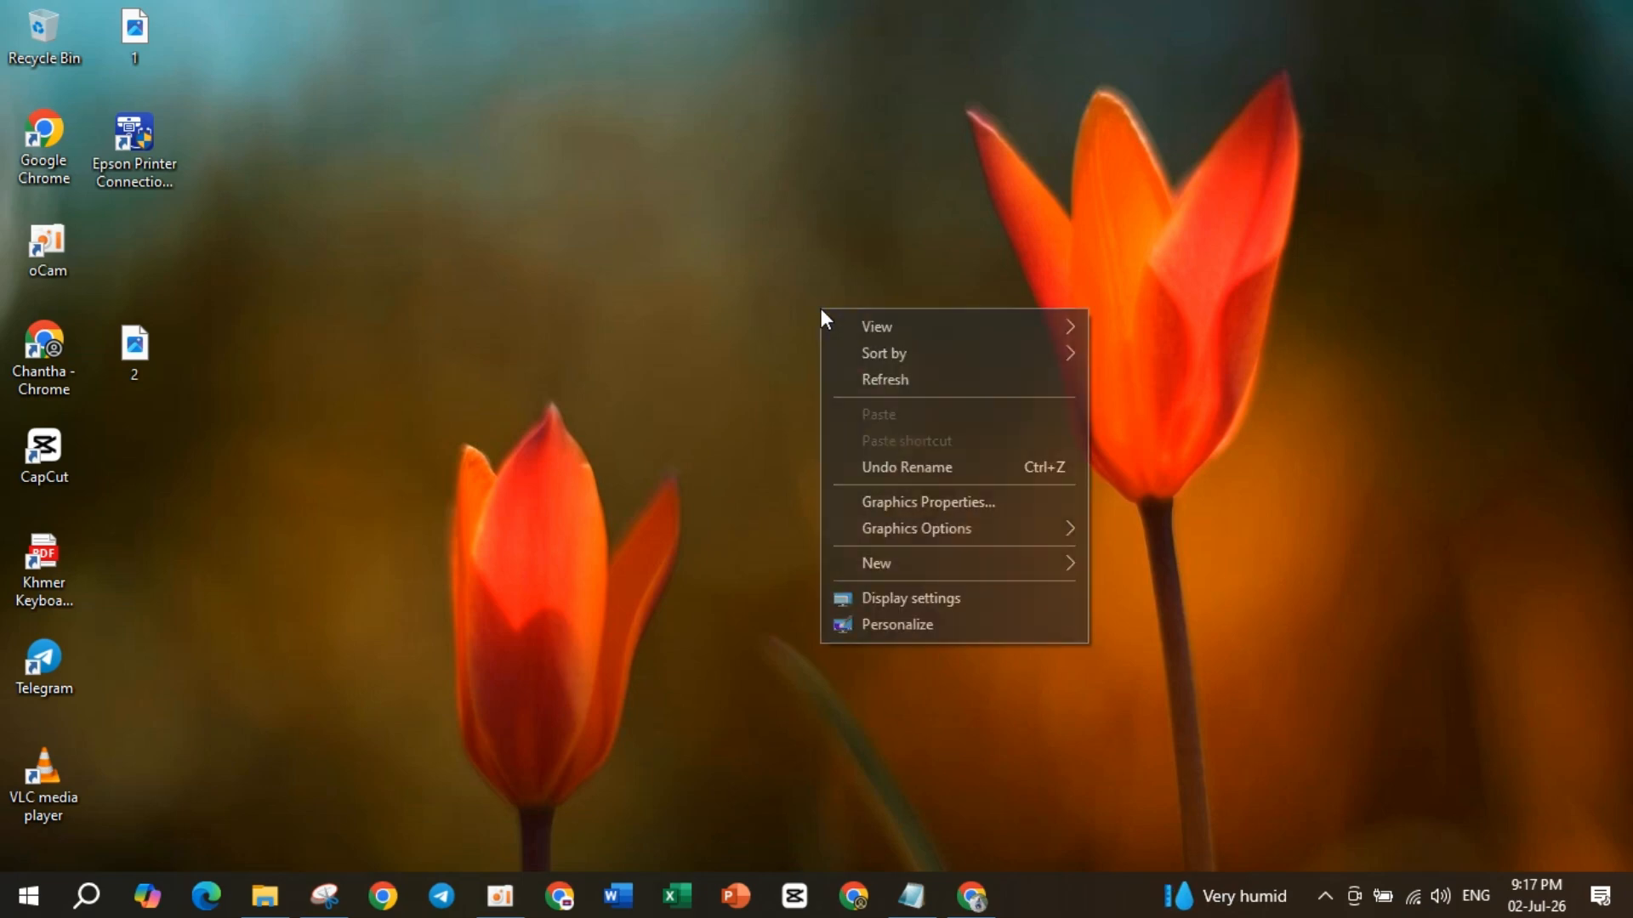
click(861, 377)
right_click(794, 311)
click(891, 382)
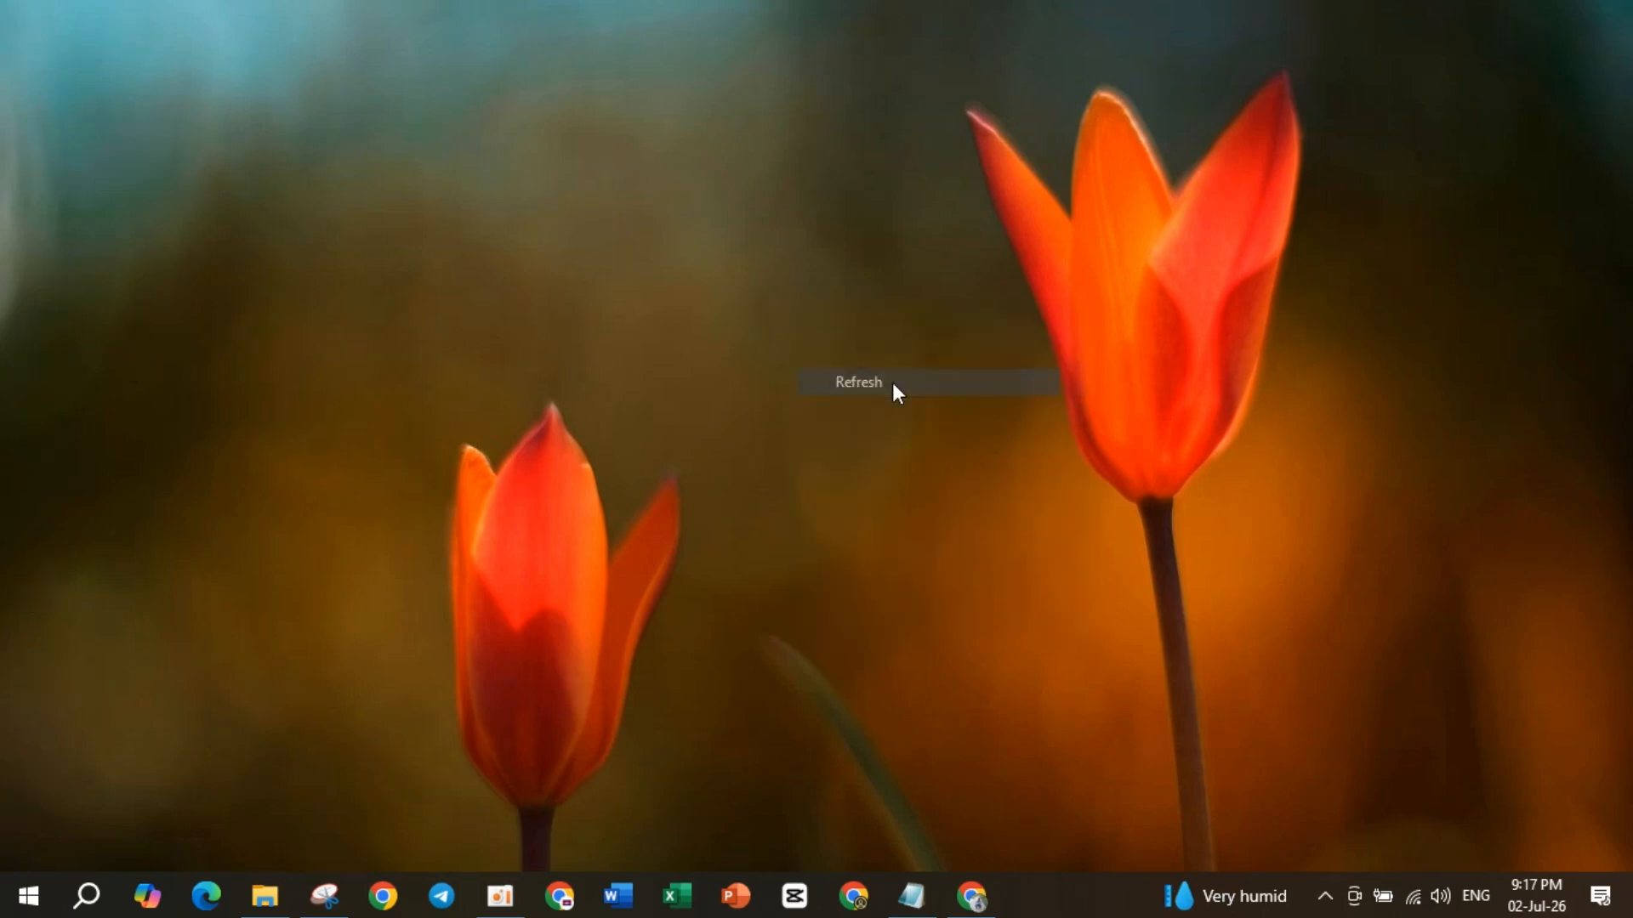
Bring up and minimize the oCam recorder window, and refresh the desktop seven times.
click(500, 897)
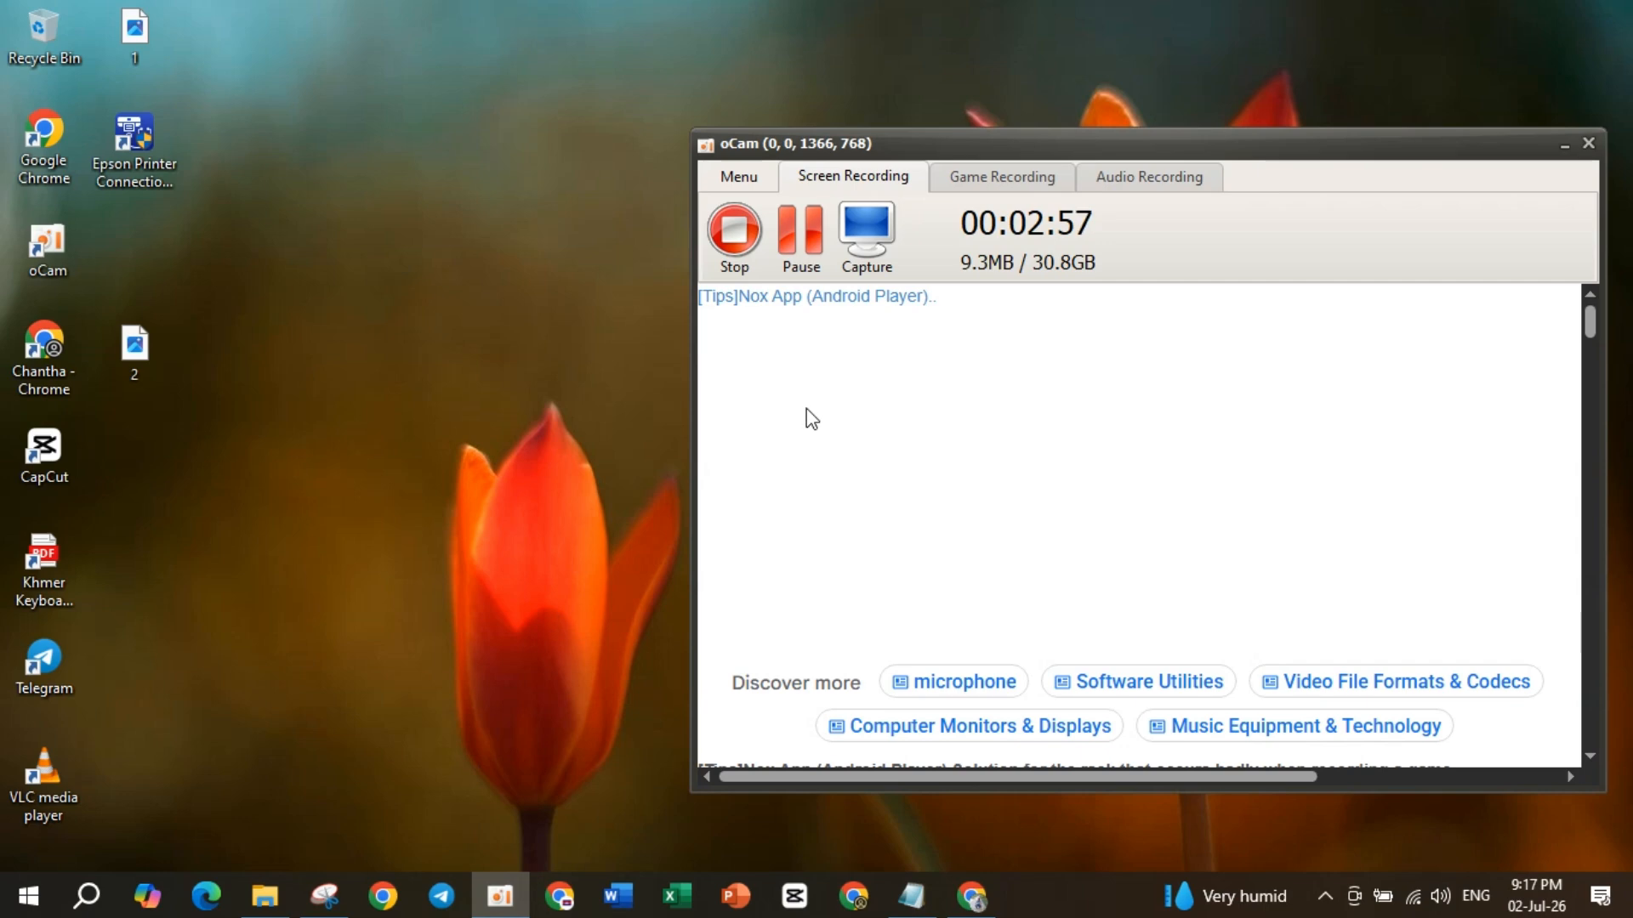
click(1563, 151)
right_click(954, 272)
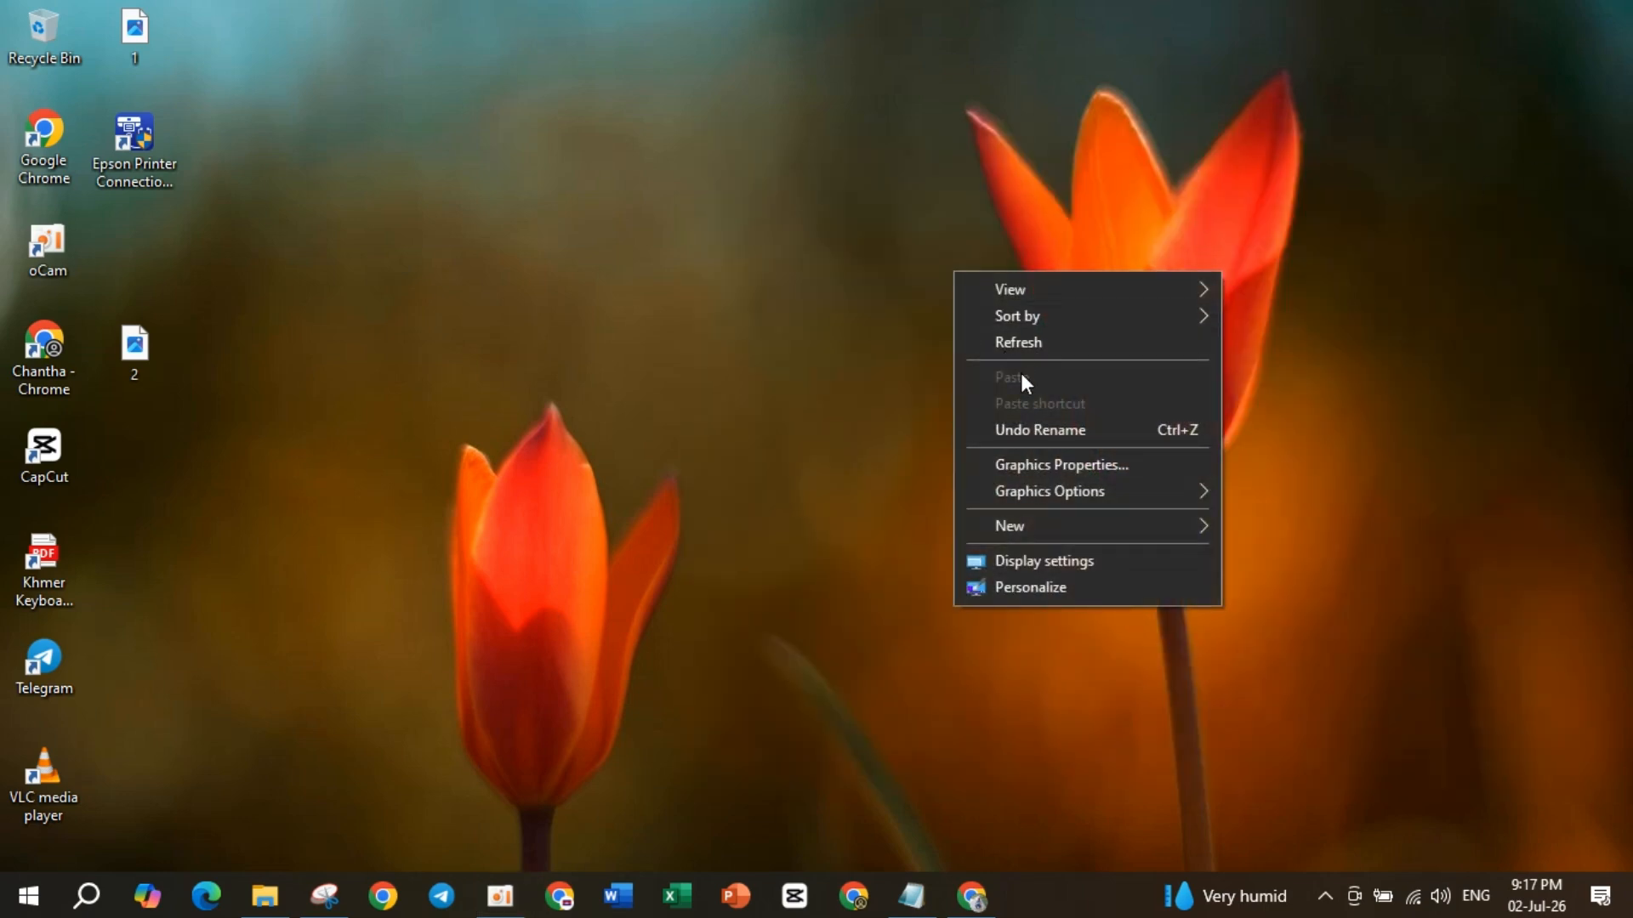
click(1021, 341)
right_click(789, 304)
click(842, 374)
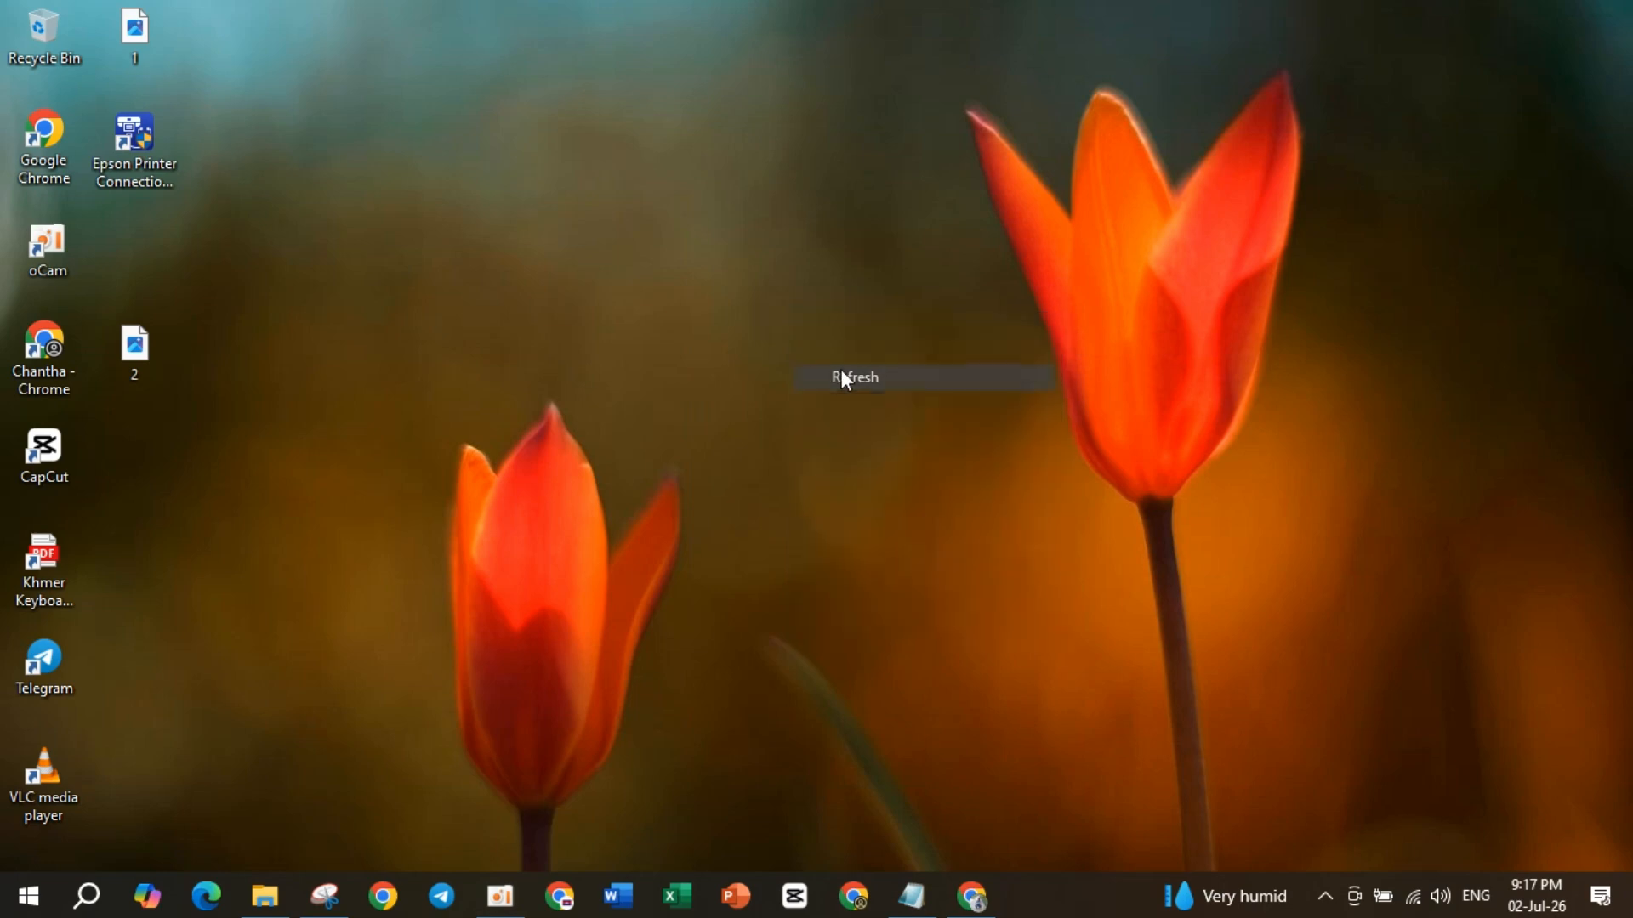
right_click(816, 336)
click(896, 407)
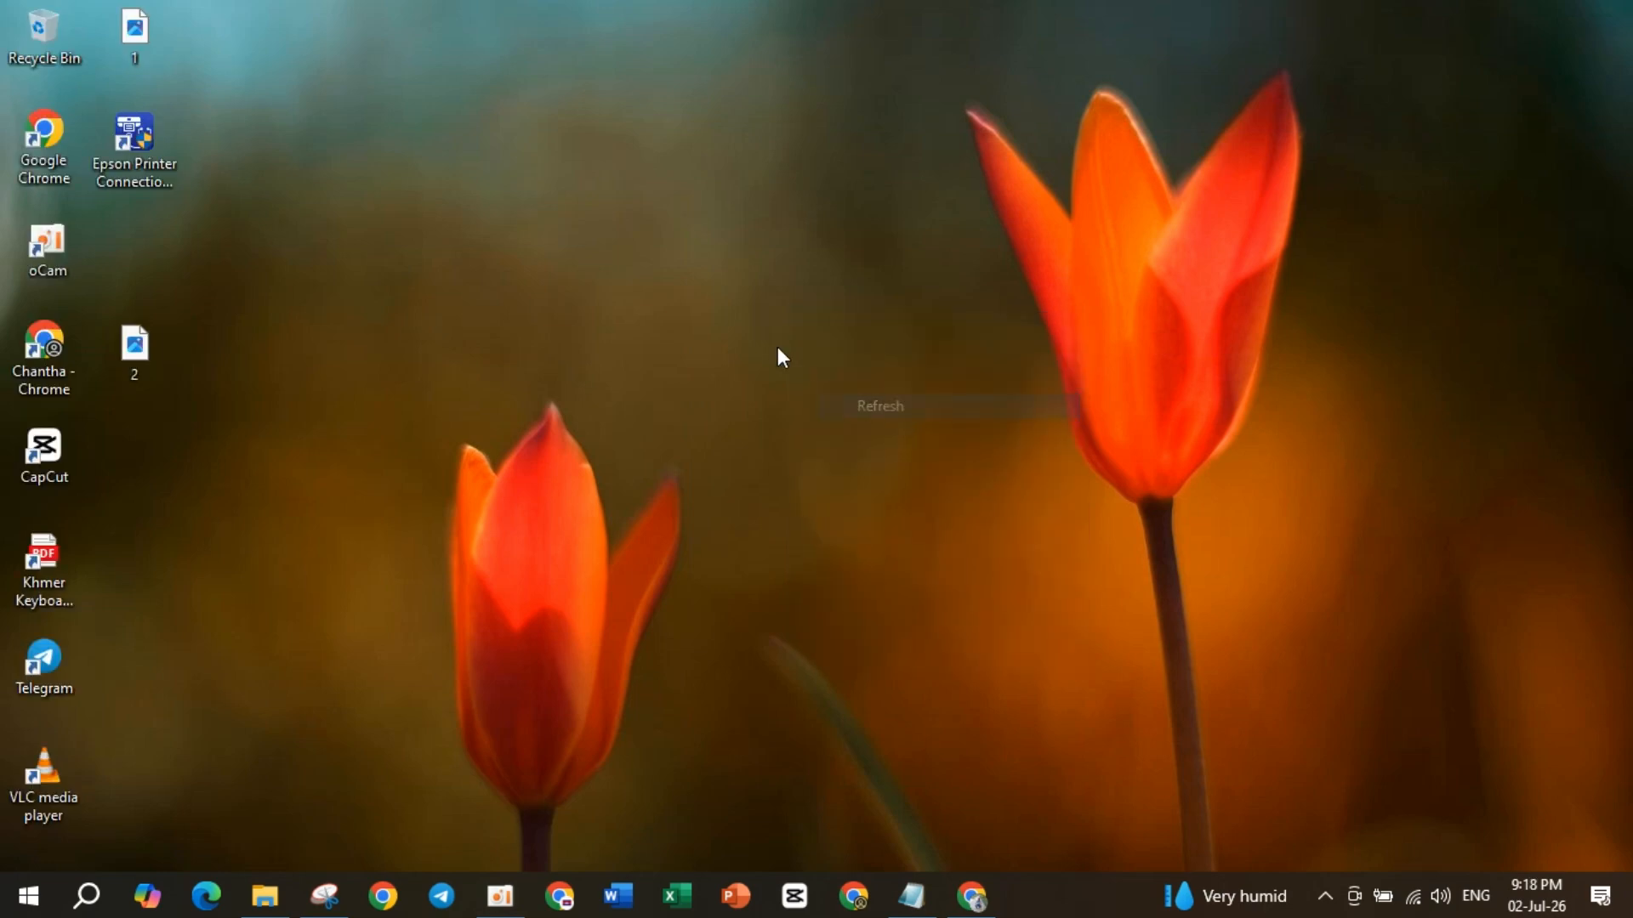
right_click(777, 347)
click(850, 418)
right_click(830, 379)
click(901, 449)
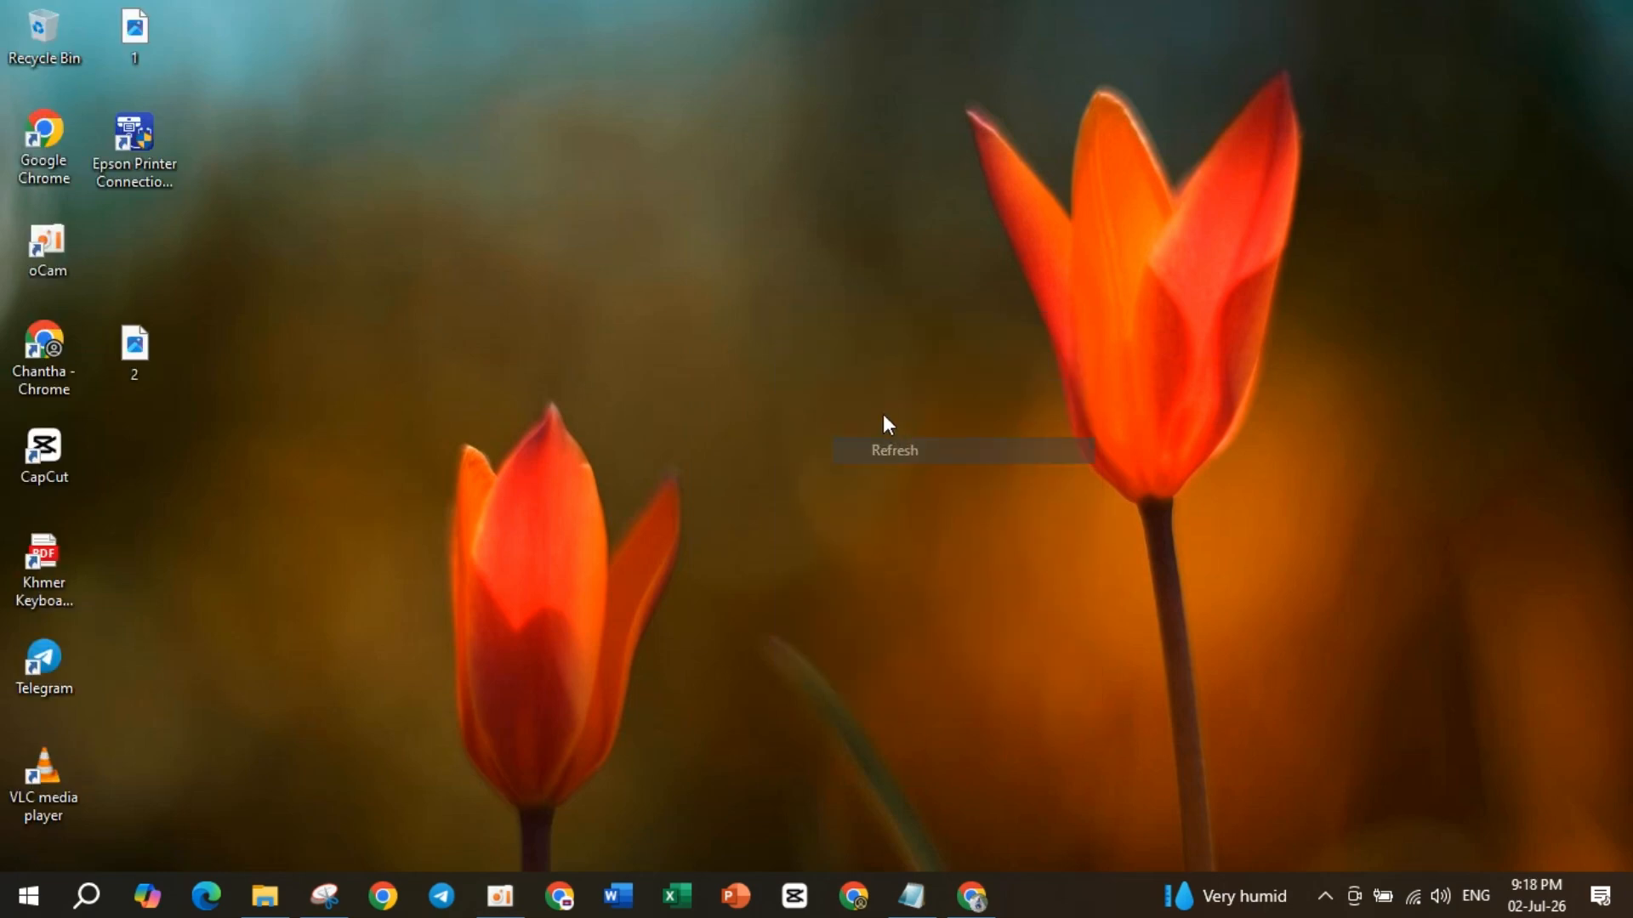
right_click(880, 409)
click(934, 476)
right_click(903, 437)
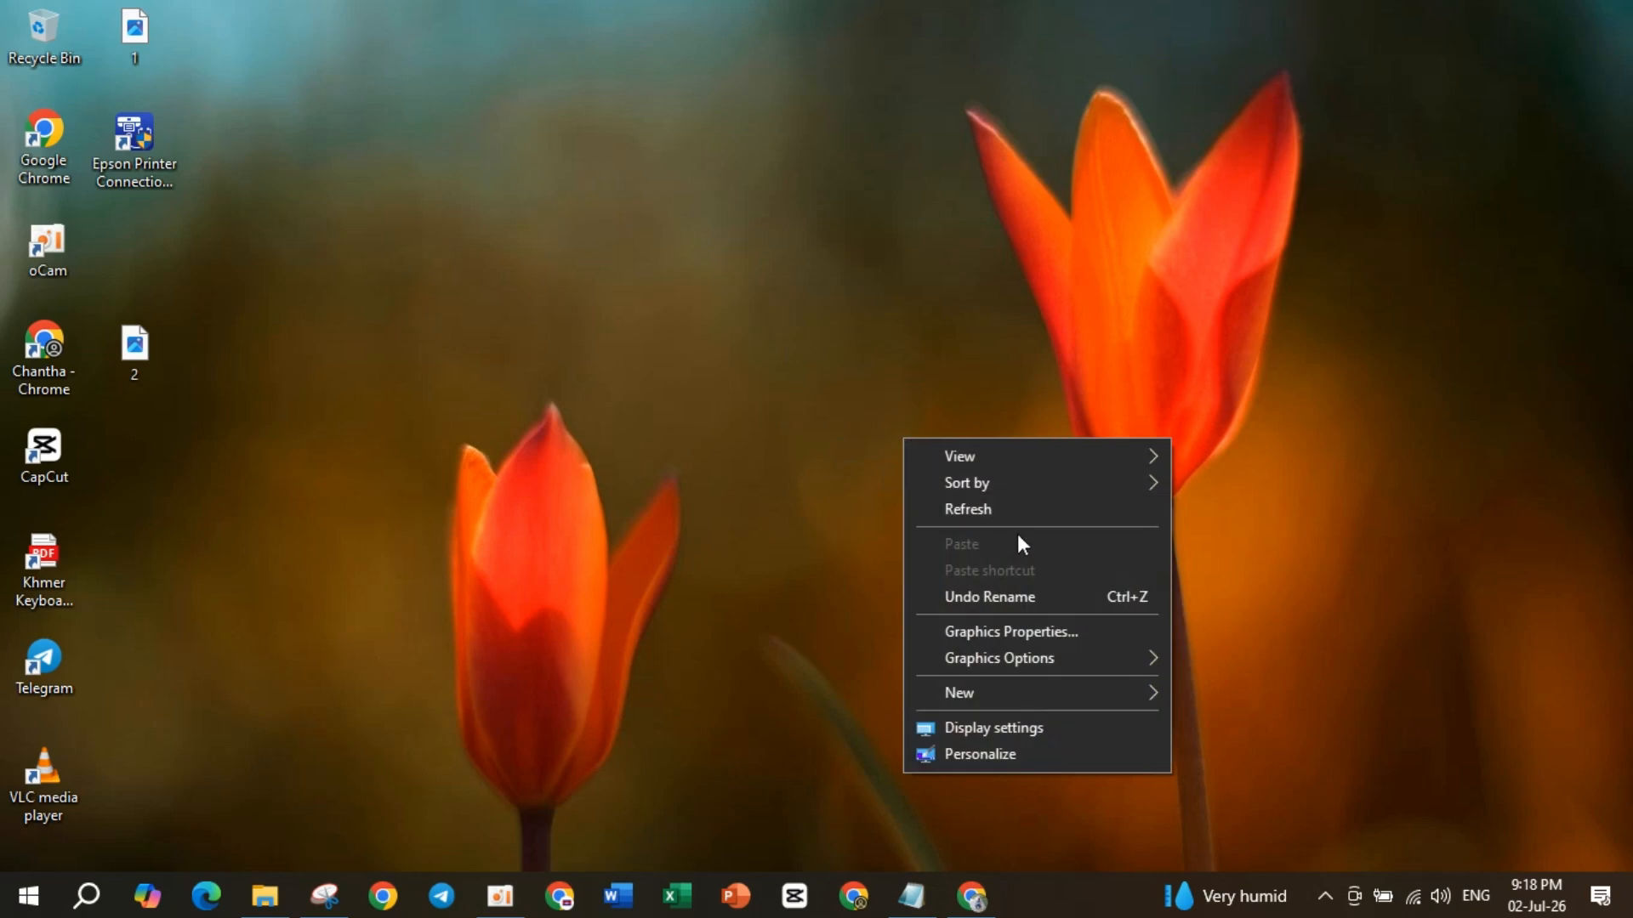
click(1012, 508)
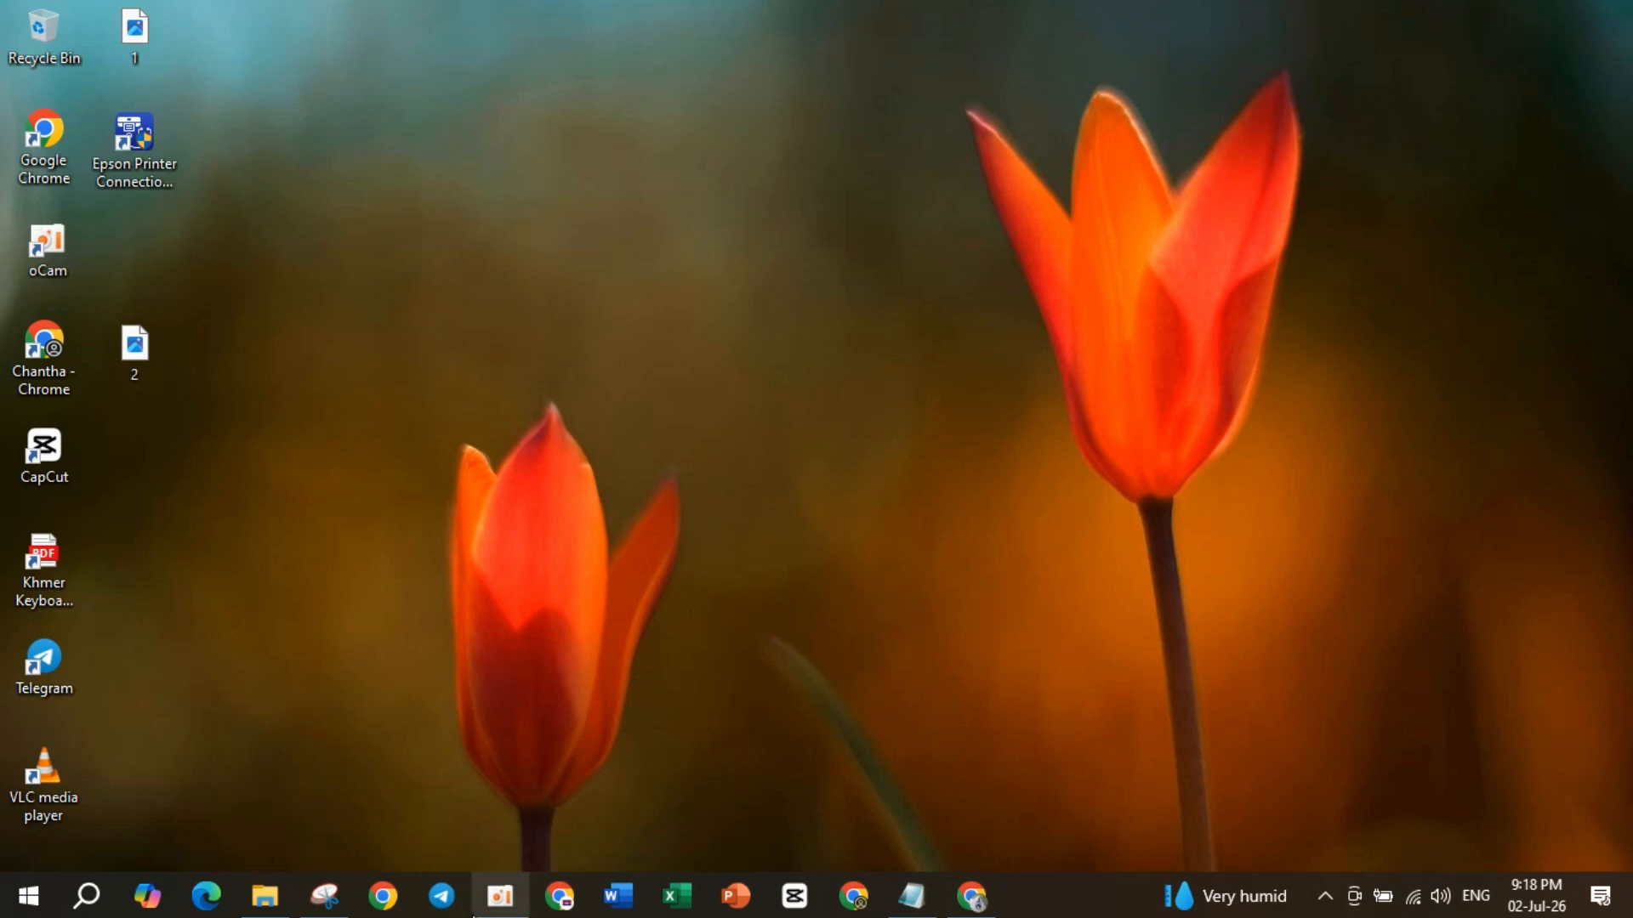
Show and minimize the oCam window again, and refresh the desktop six more times.
click(500, 895)
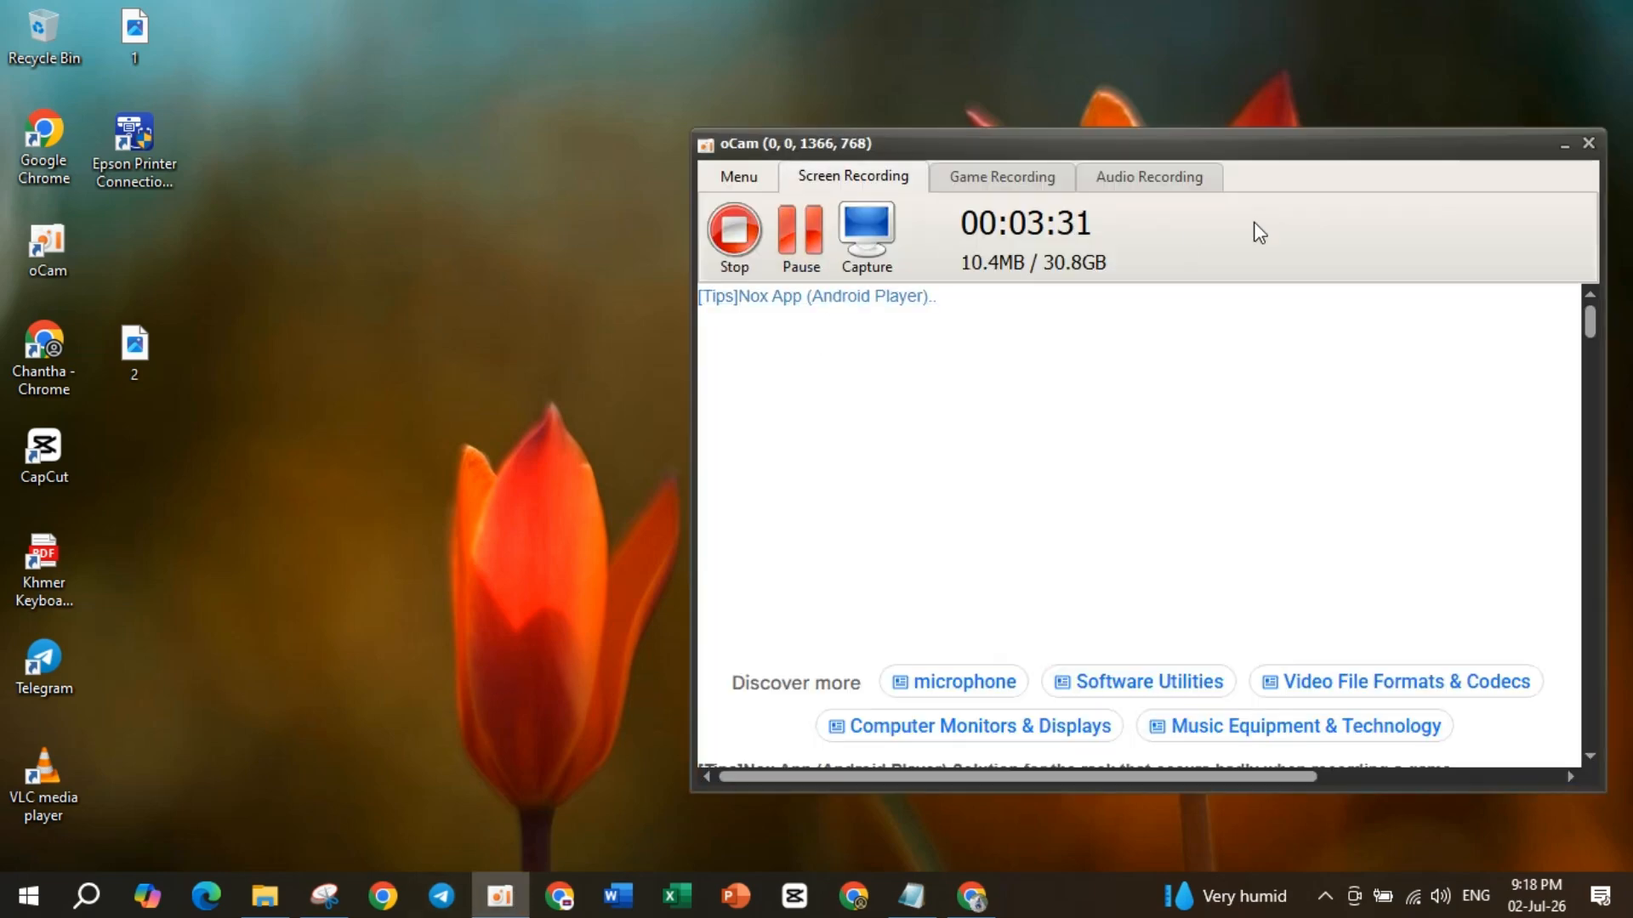
click(1563, 144)
right_click(614, 300)
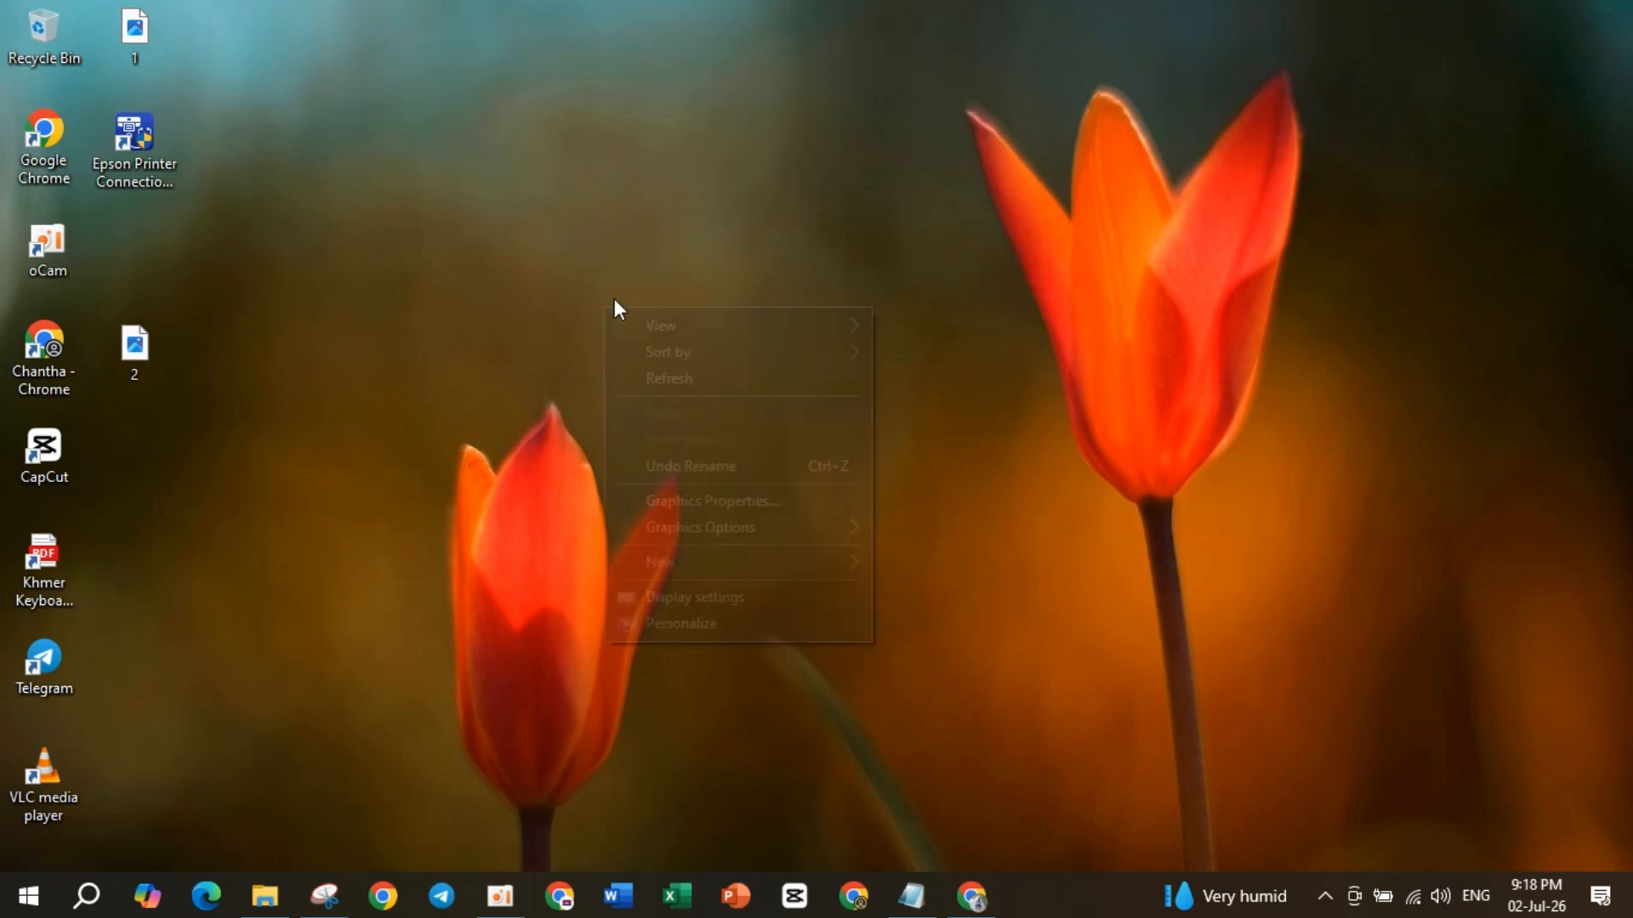
click(702, 383)
right_click(656, 344)
click(737, 425)
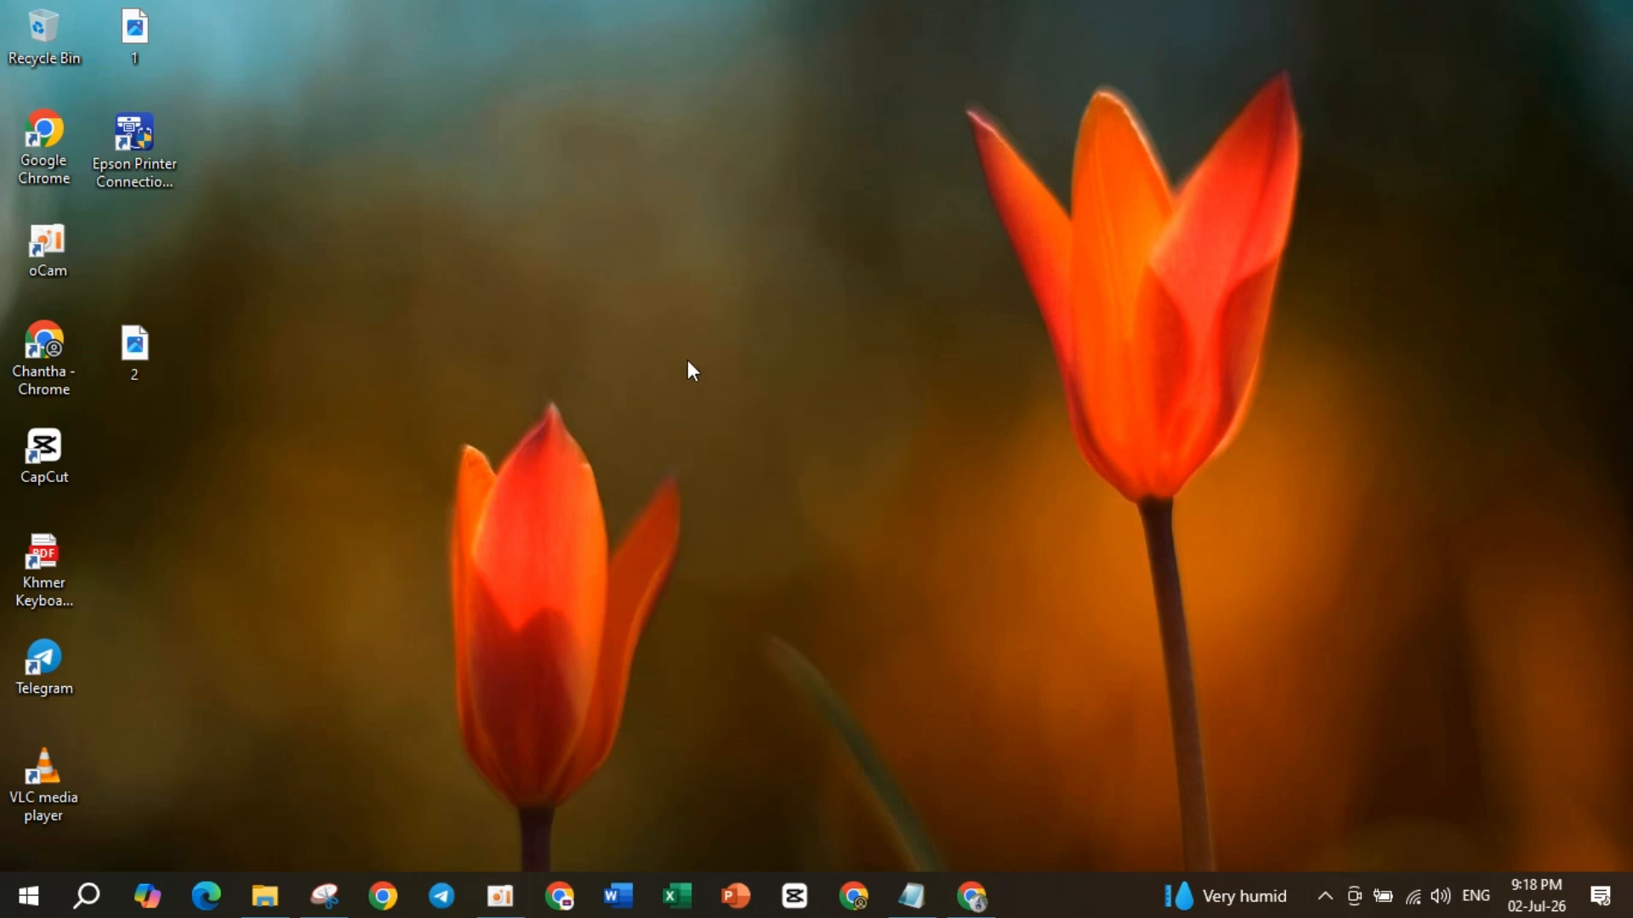
right_click(689, 353)
click(755, 438)
right_click(487, 296)
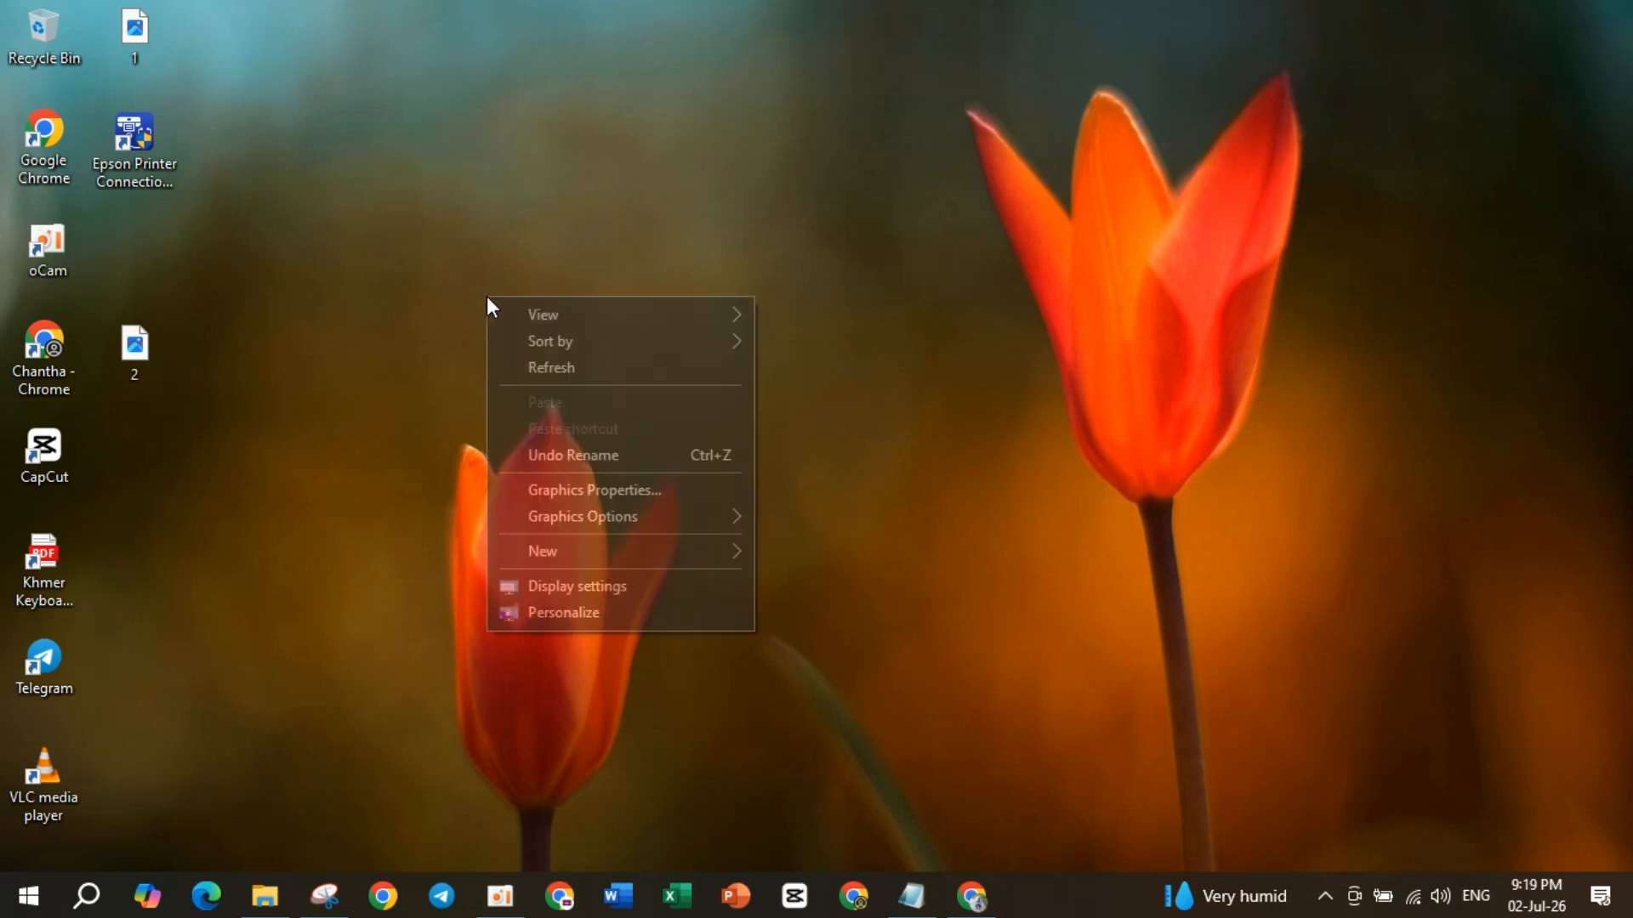
click(553, 367)
right_click(515, 324)
click(568, 397)
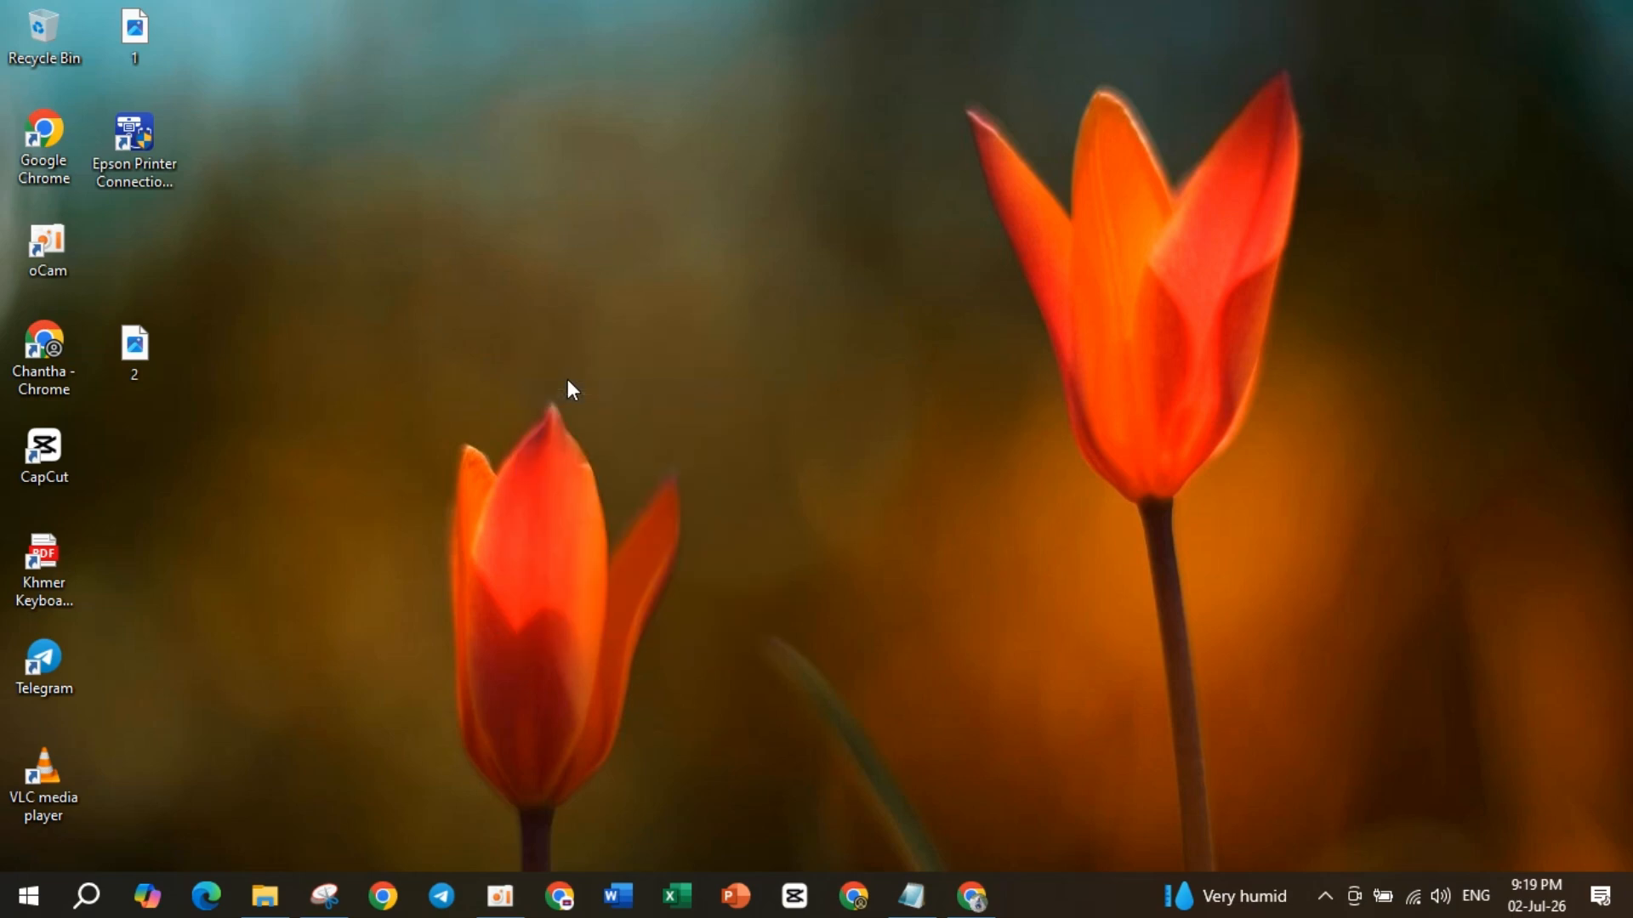
right_click(568, 379)
click(624, 452)
Check the oCam recorder window, minimize it and refresh the desktop once.
click(500, 896)
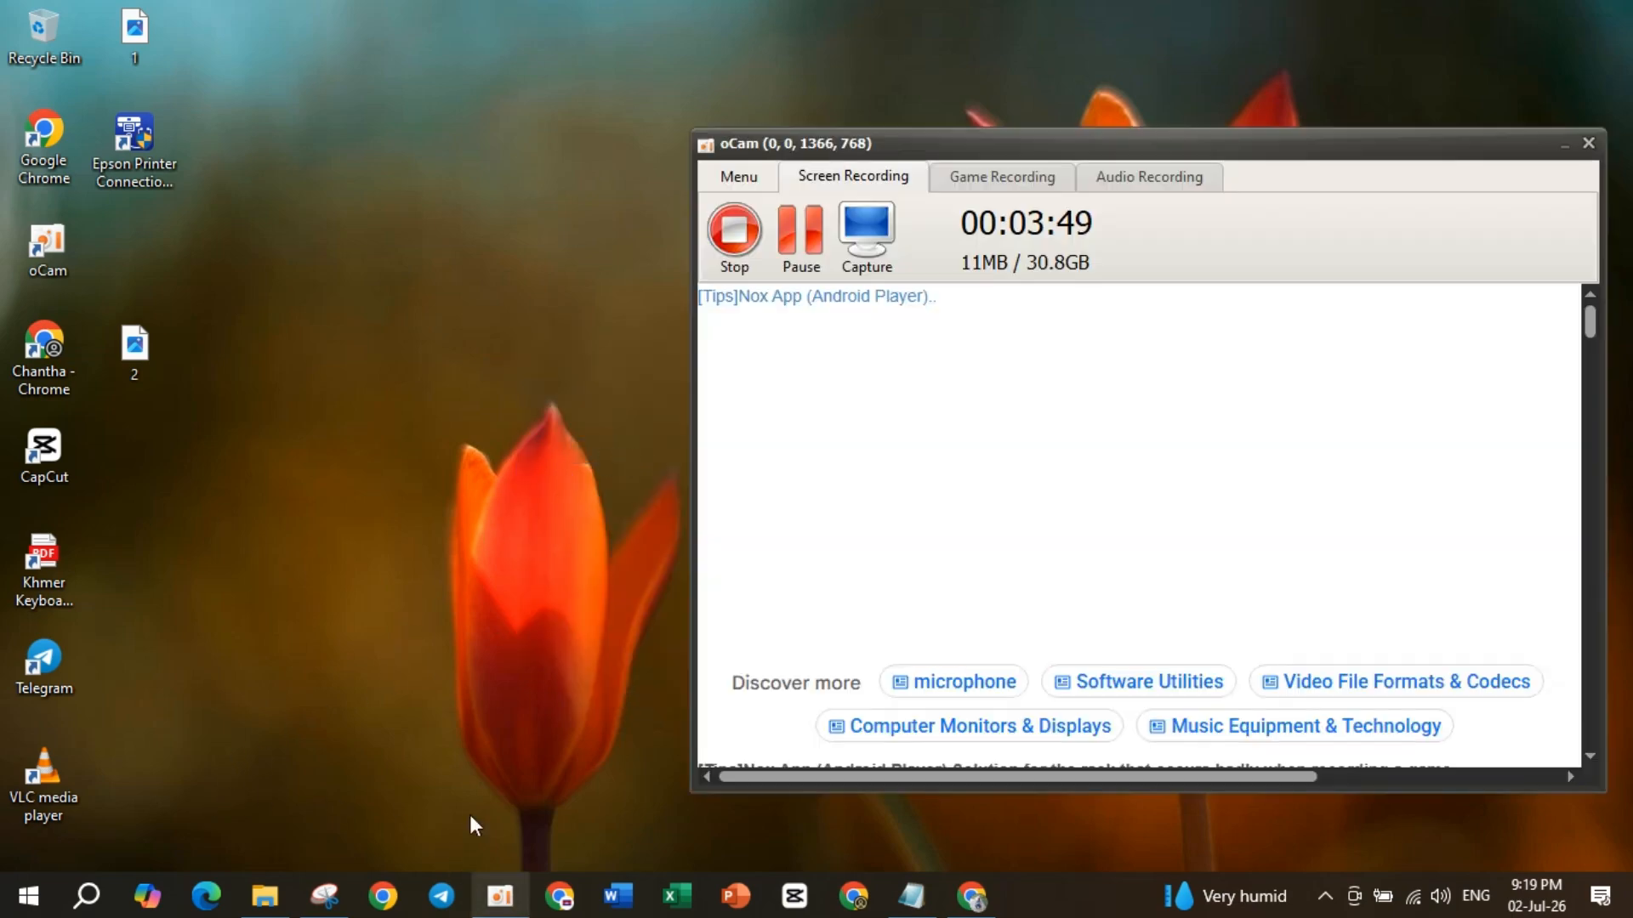
click(1561, 145)
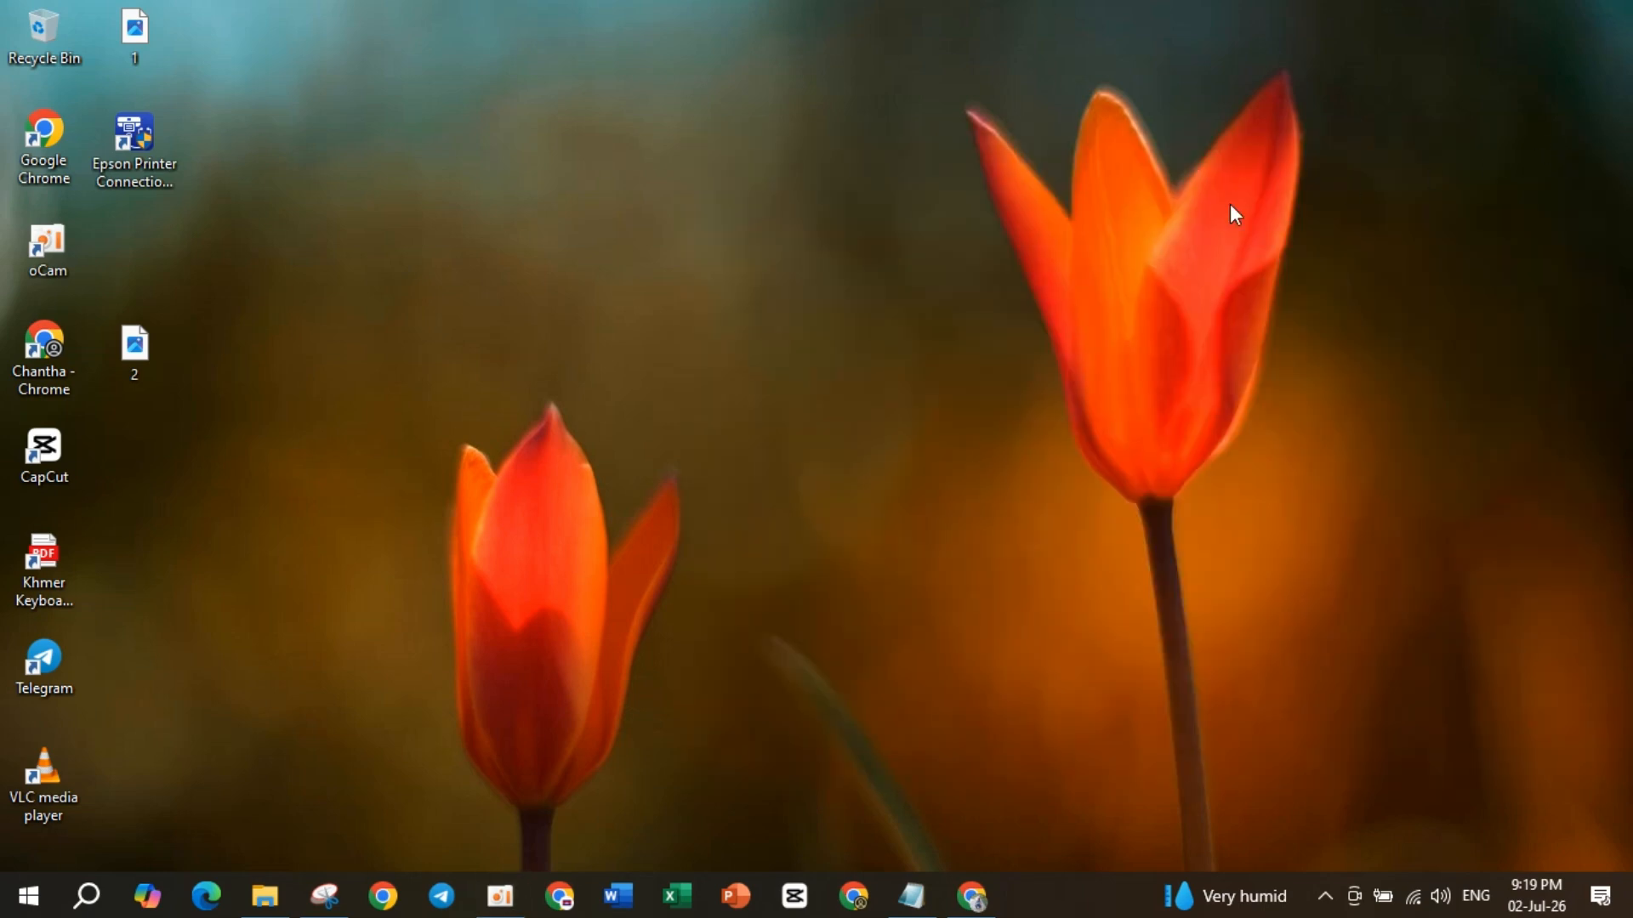
right_click(548, 374)
click(606, 447)
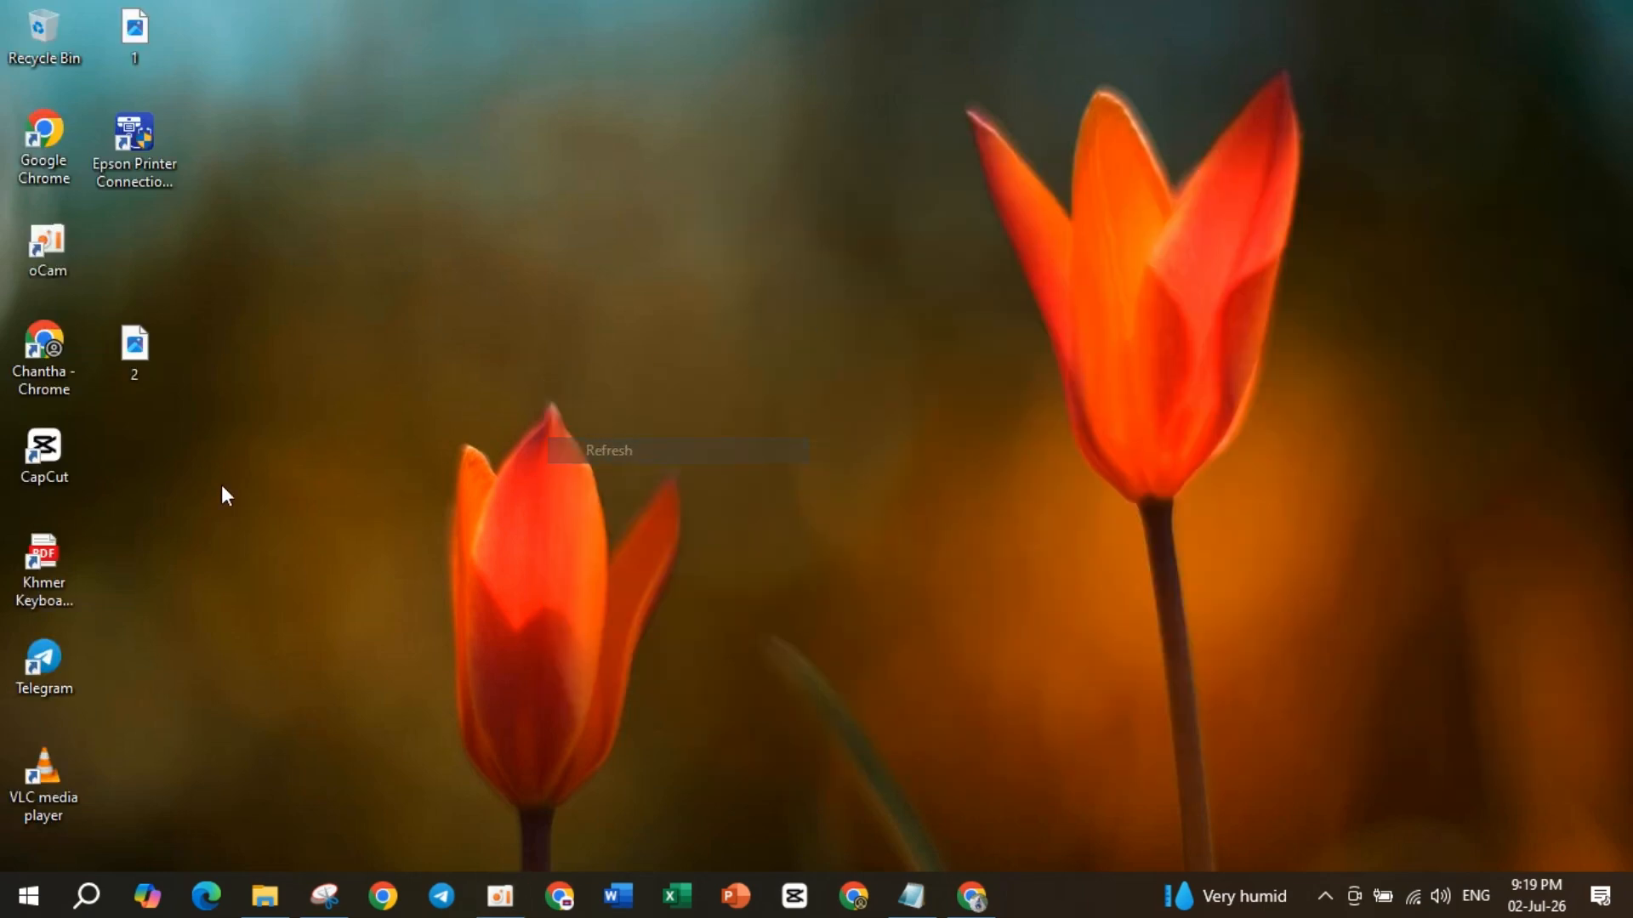
Run cleanmgr and clean up the preselected file types on drive C:.
right_click(34, 908)
click(85, 787)
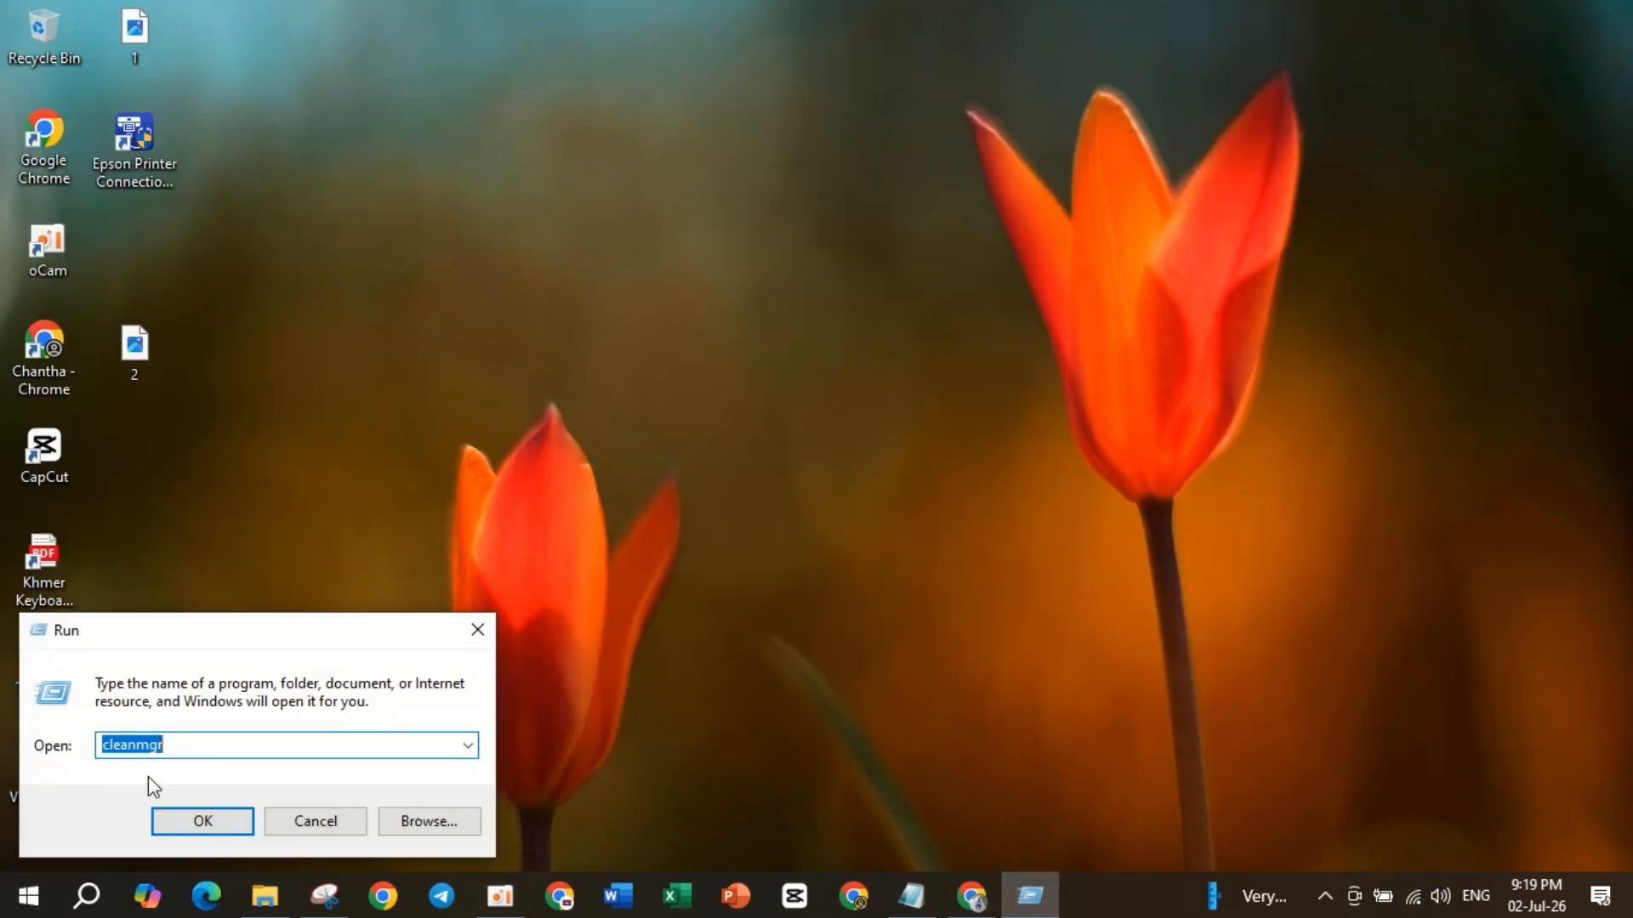
click(198, 820)
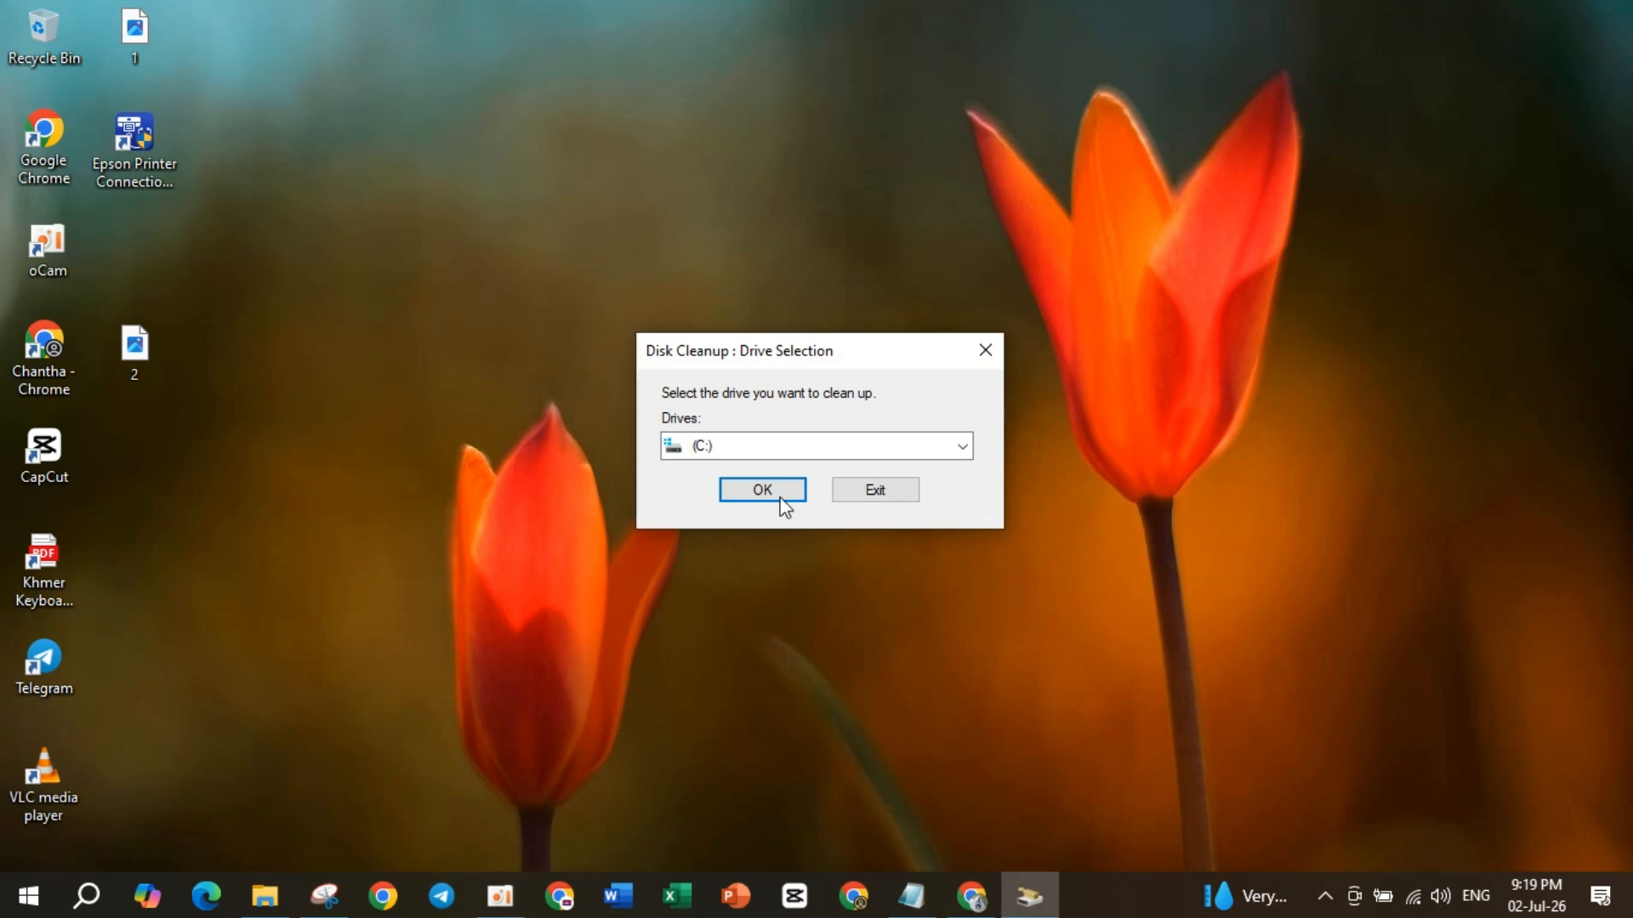
click(776, 491)
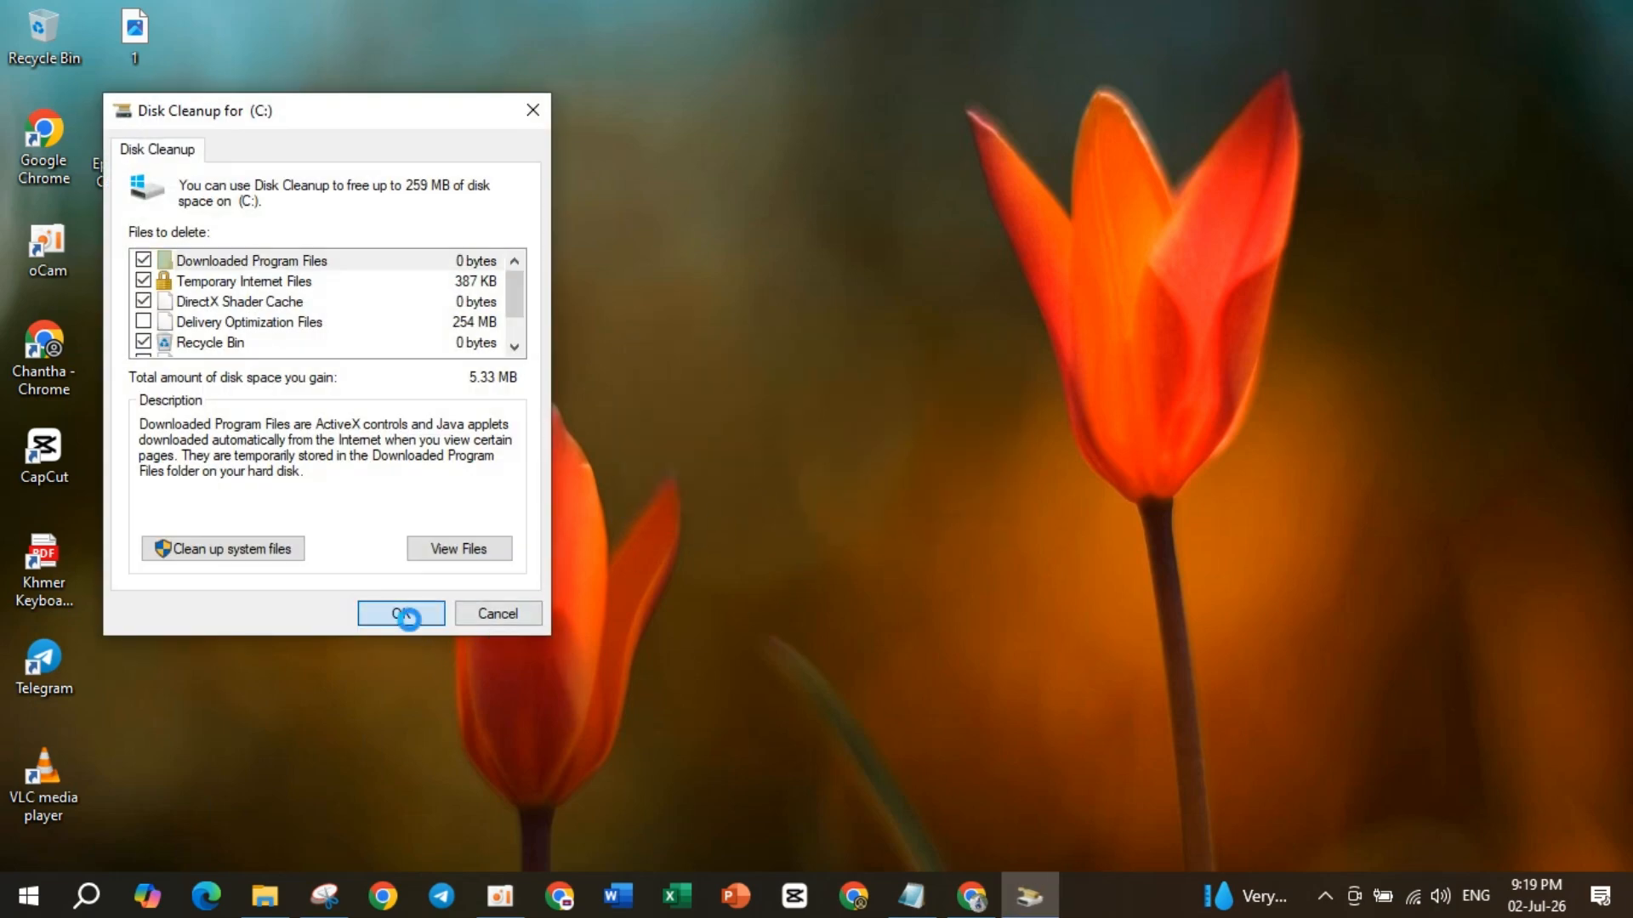
click(401, 612)
click(880, 468)
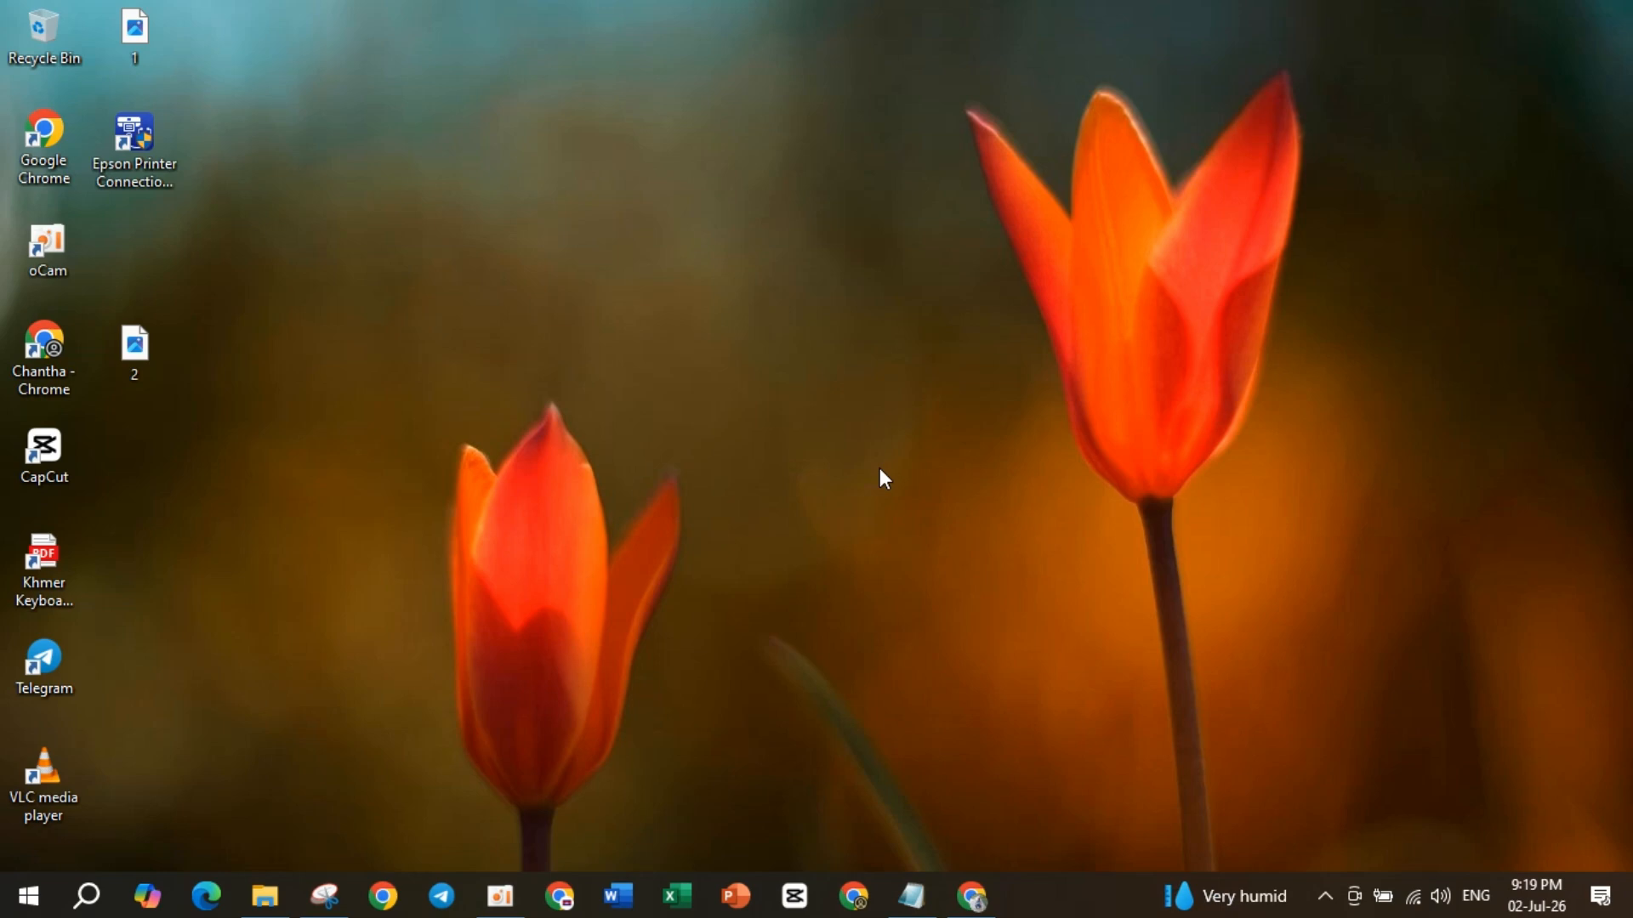
Refresh the desktop before and after a brief look at the oCam window, and bring the recorder up again.
right_click(799, 359)
click(849, 434)
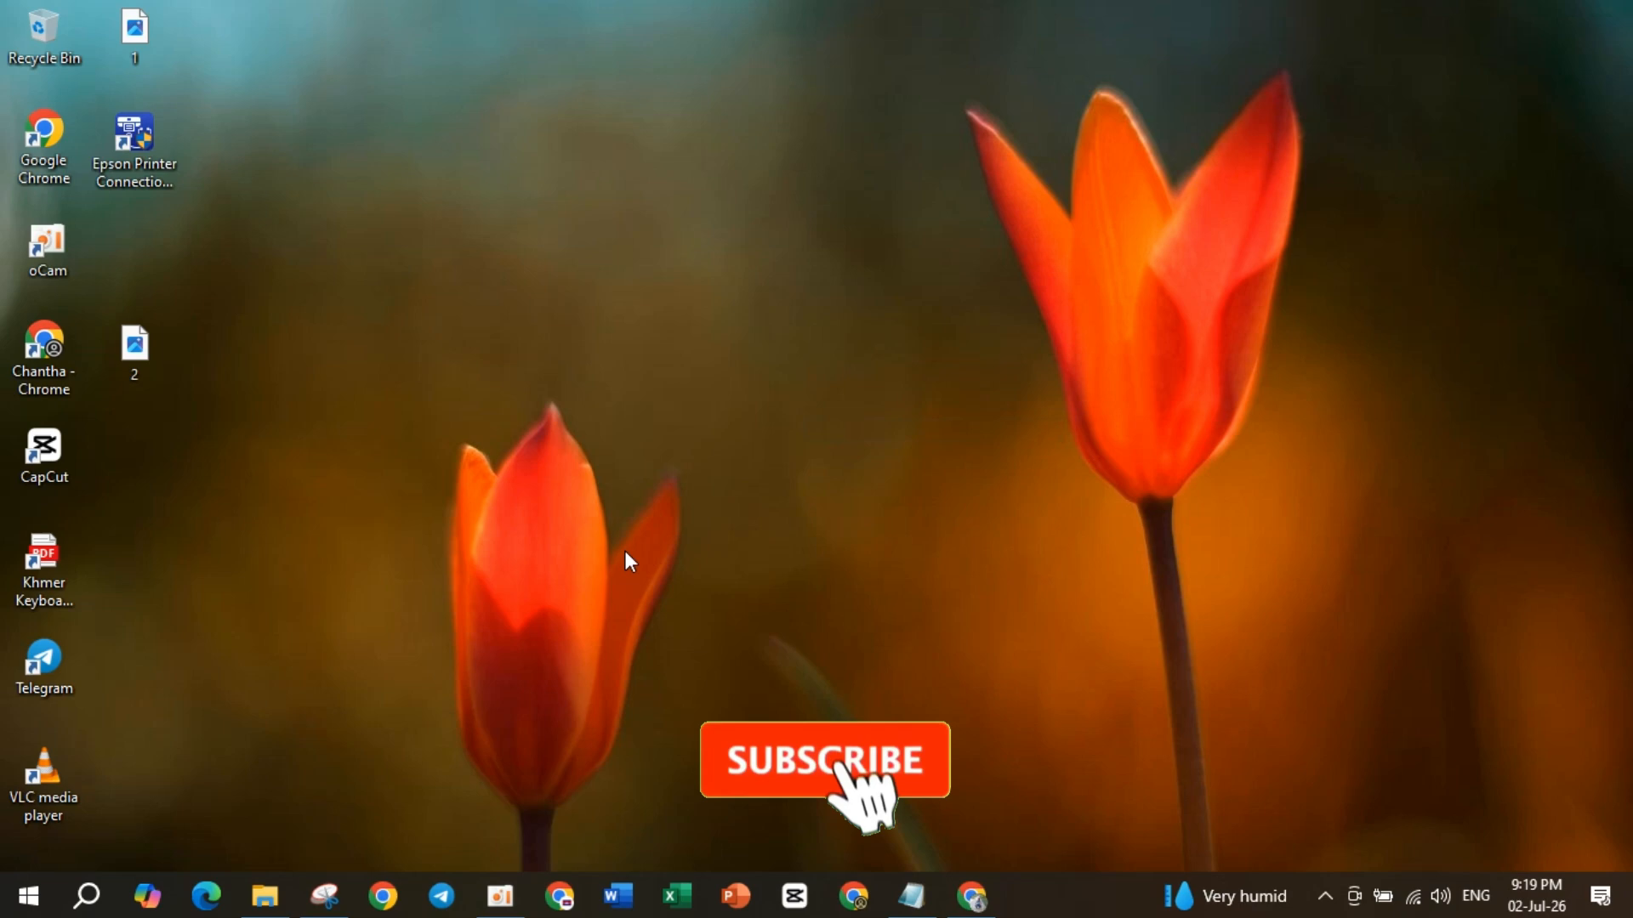
click(509, 895)
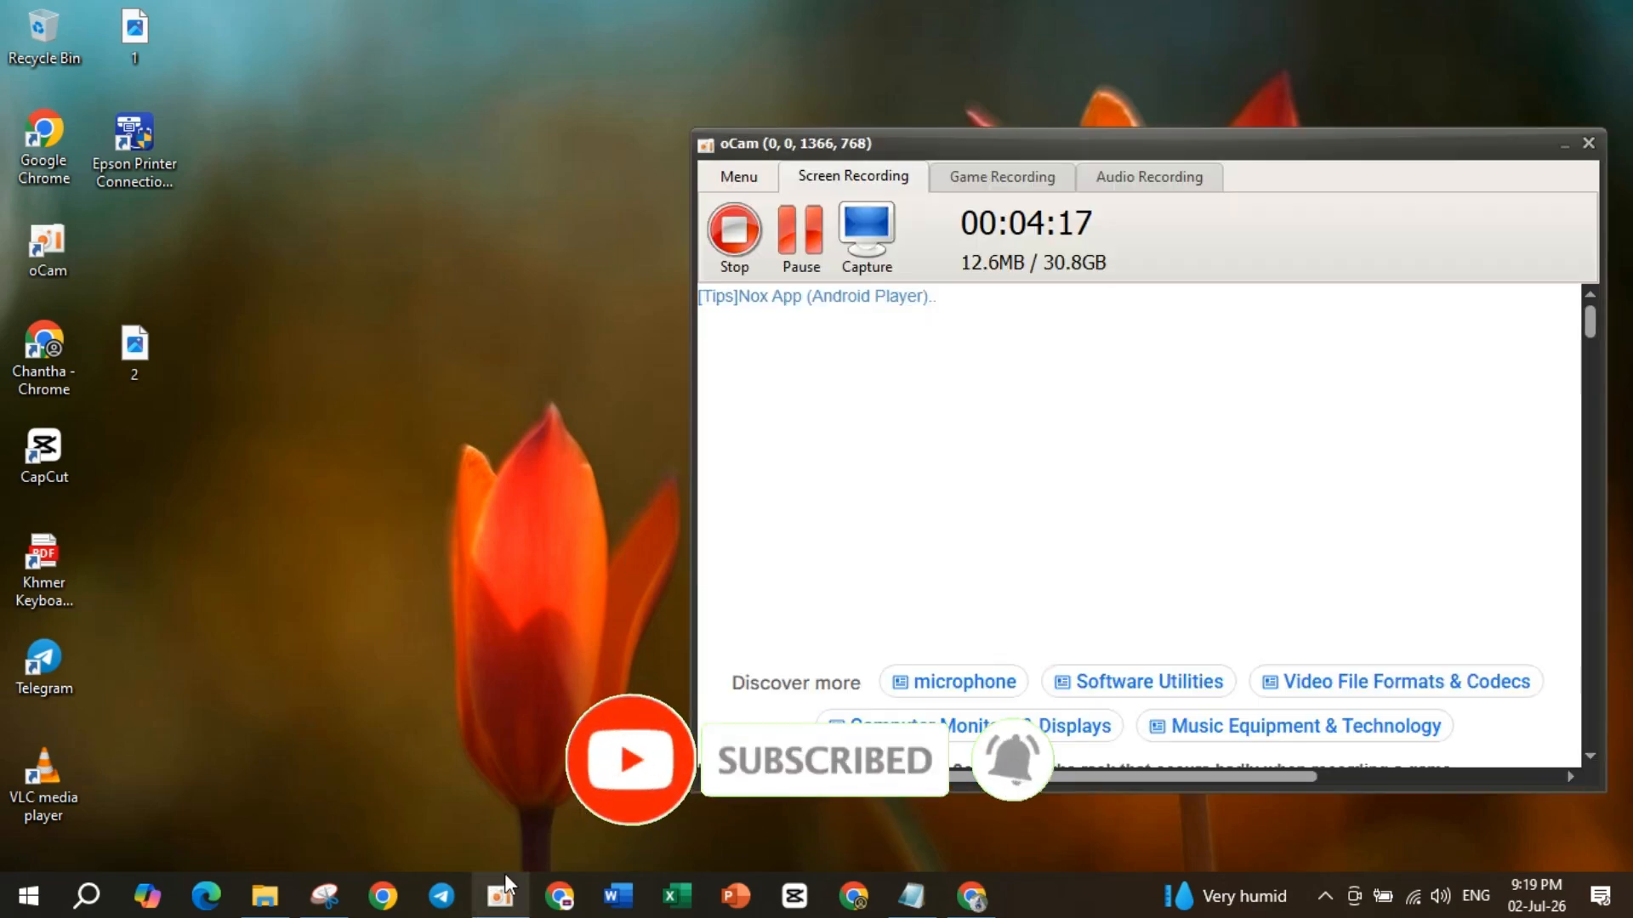
click(1564, 146)
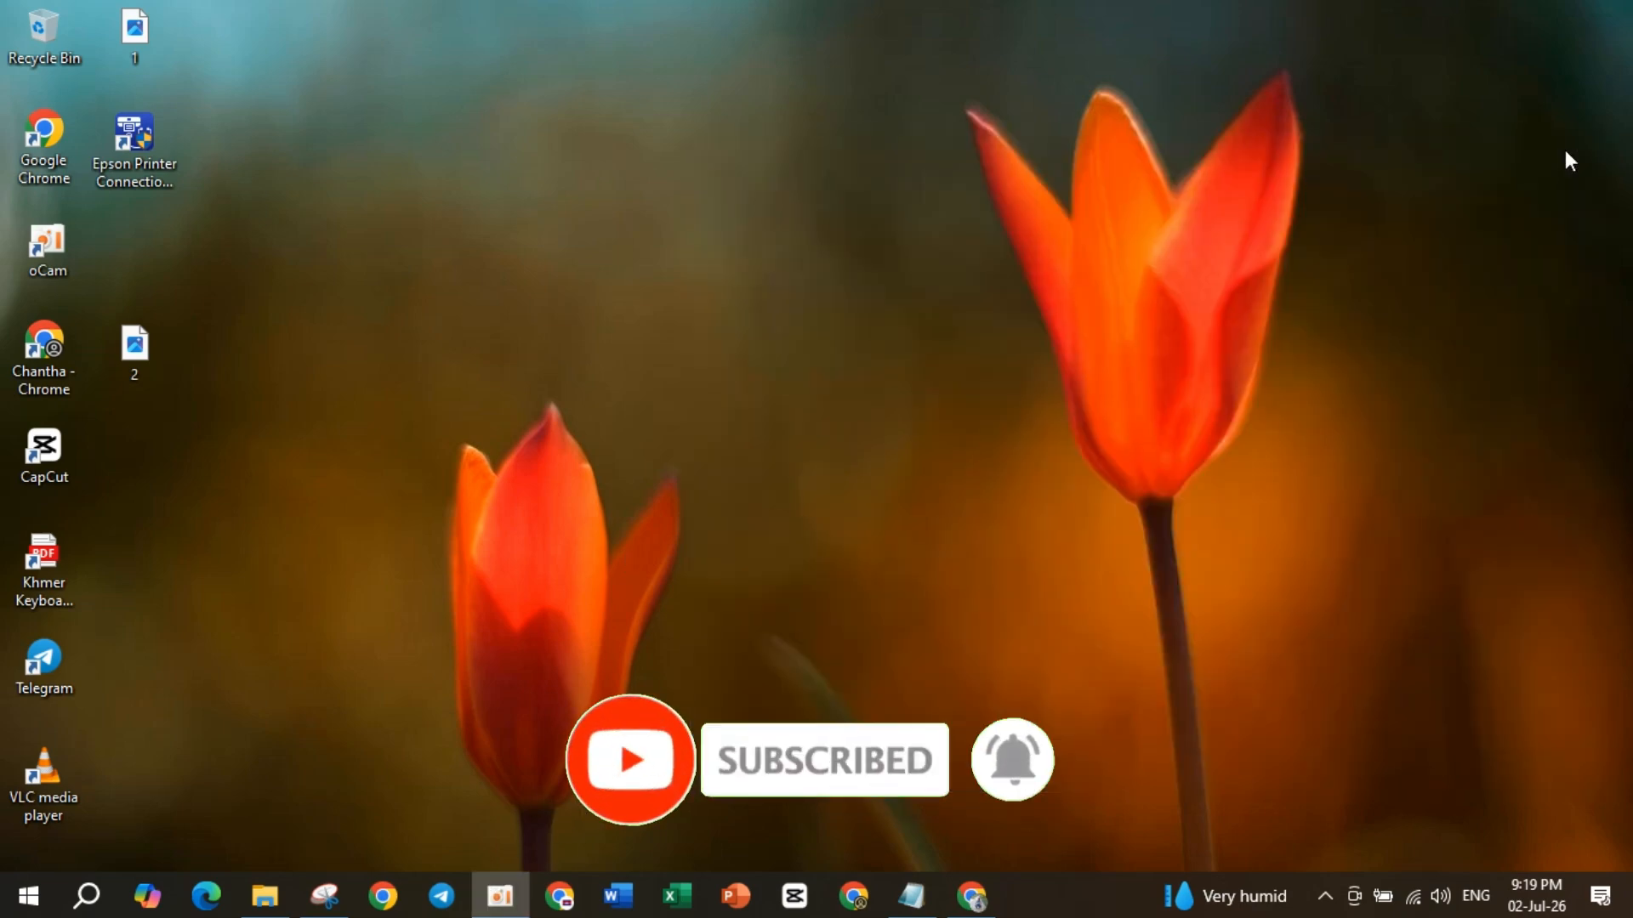
right_click(918, 272)
click(1004, 343)
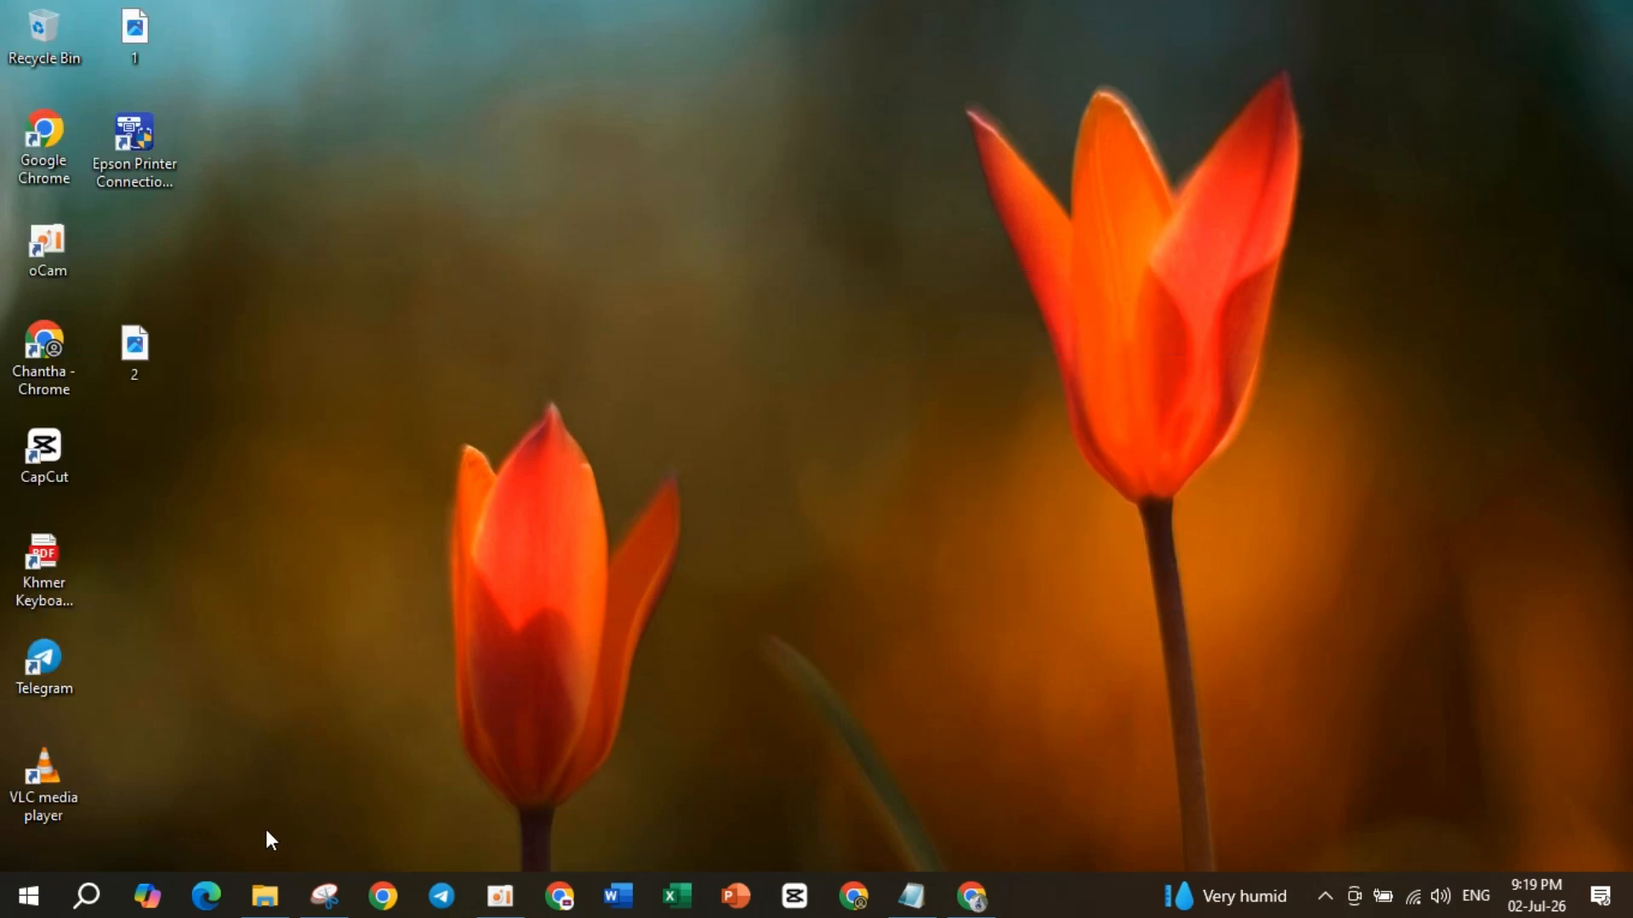
click(500, 895)
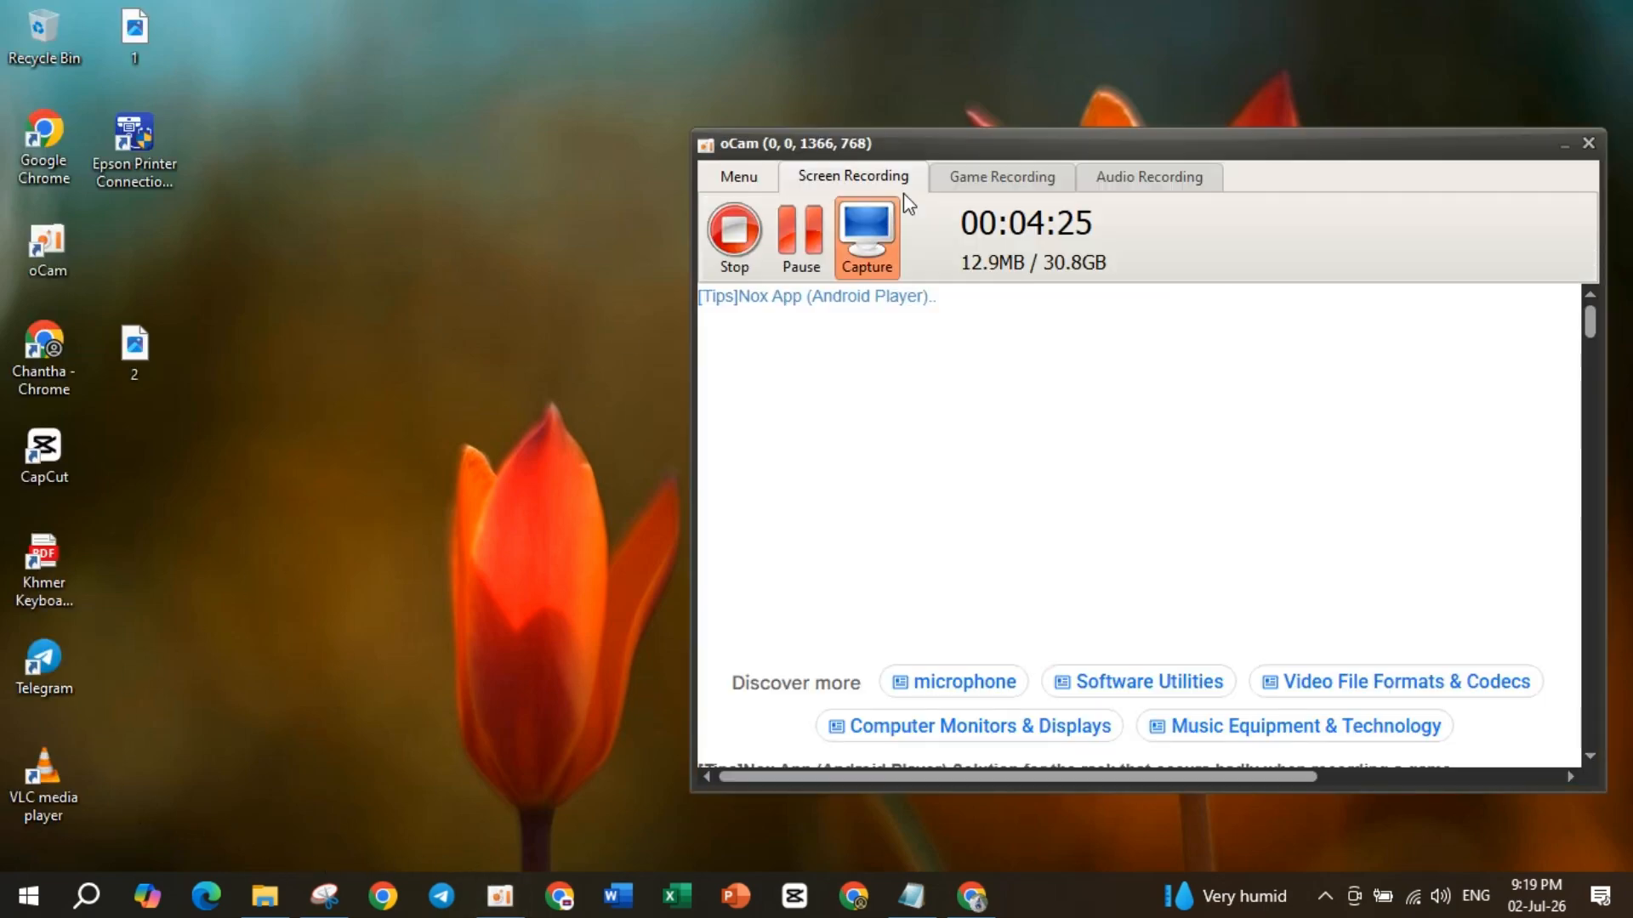